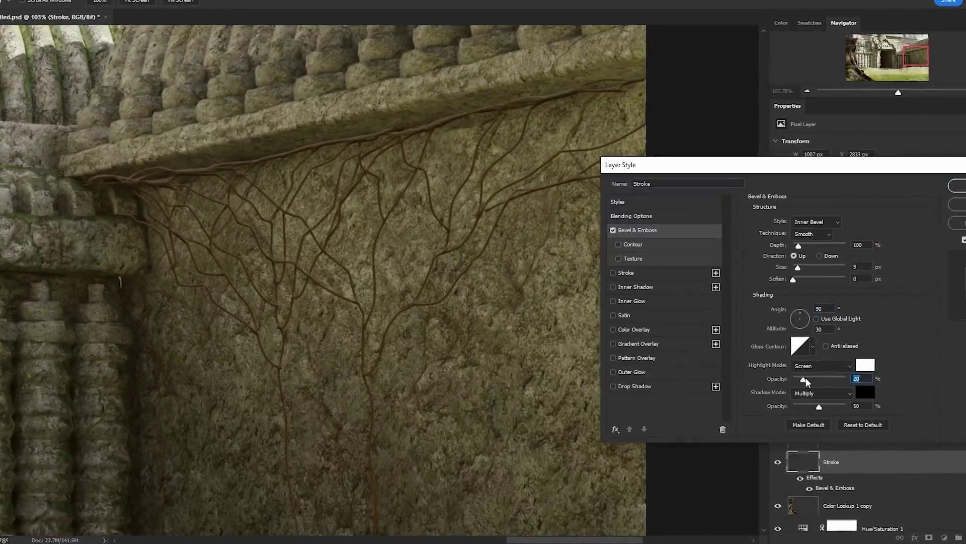
Bevel the vine roots, add ivy layers, and darken them with Hue/Saturation at Lightness -43
click(720, 259)
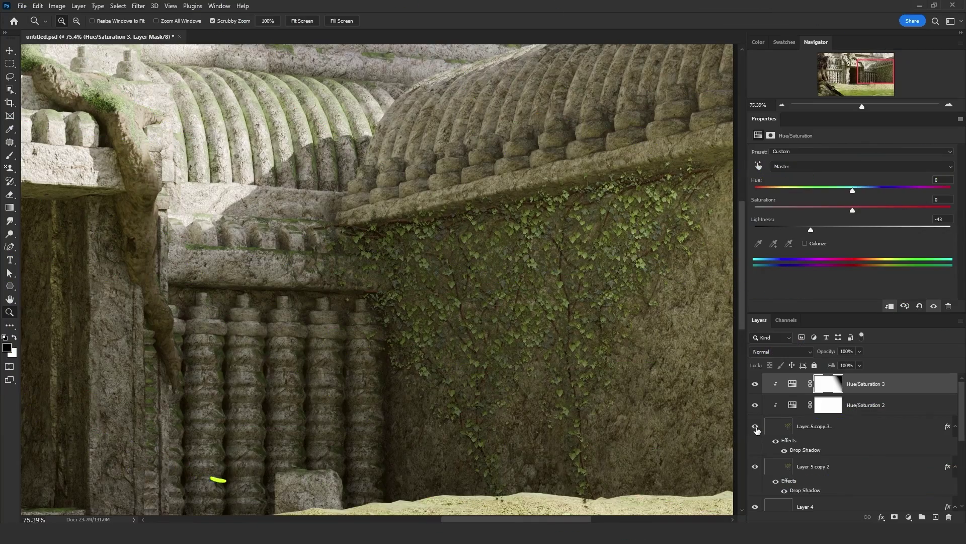
click(755, 465)
click(757, 468)
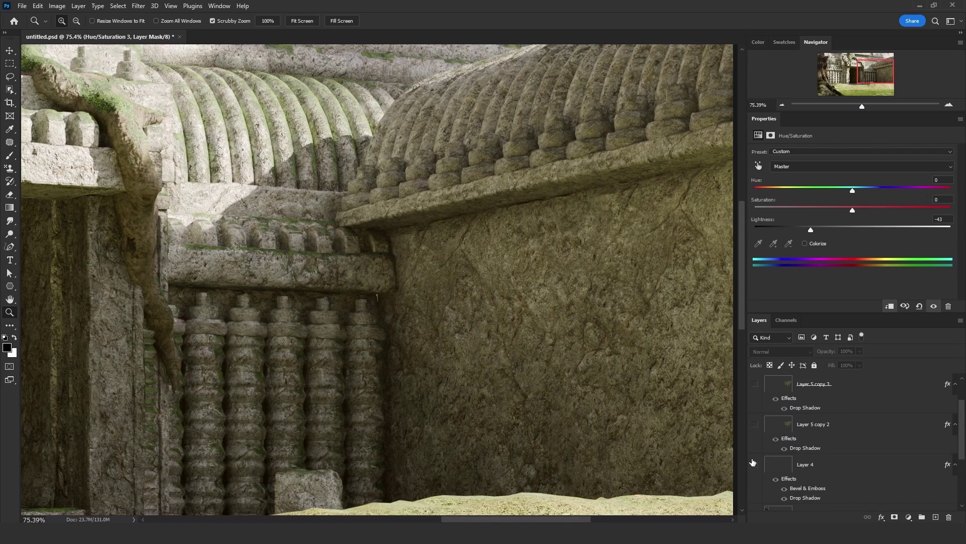
drag(754, 463, 752, 403)
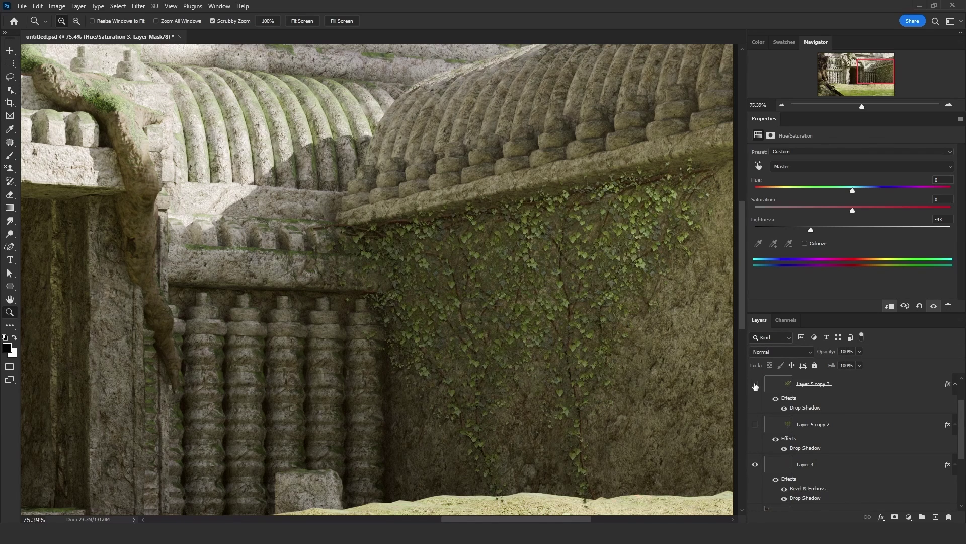
click(755, 385)
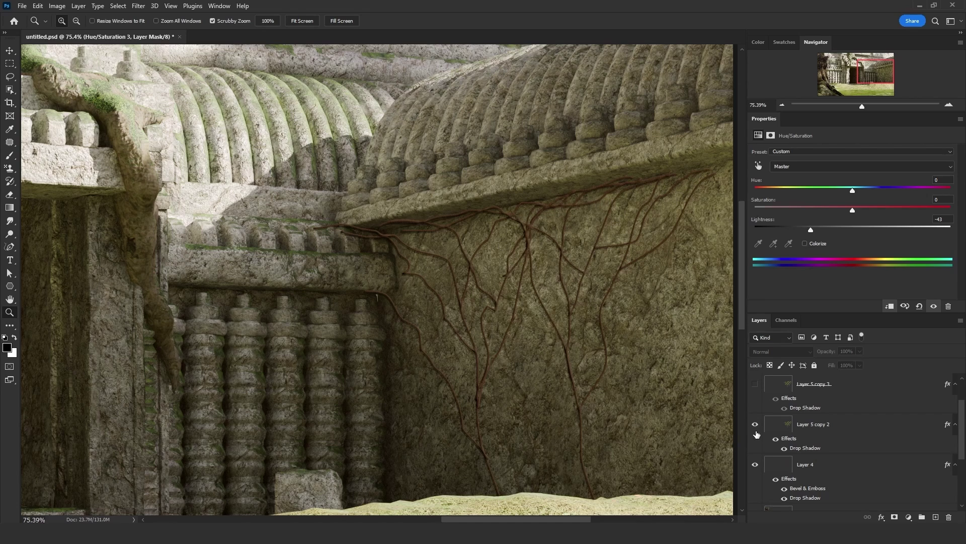
click(755, 384)
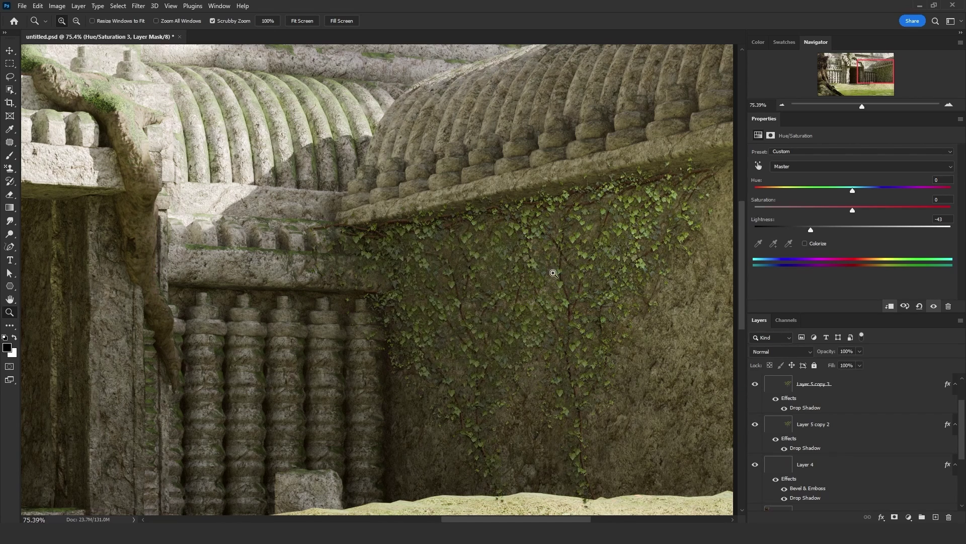
scroll(818, 414, up, 2)
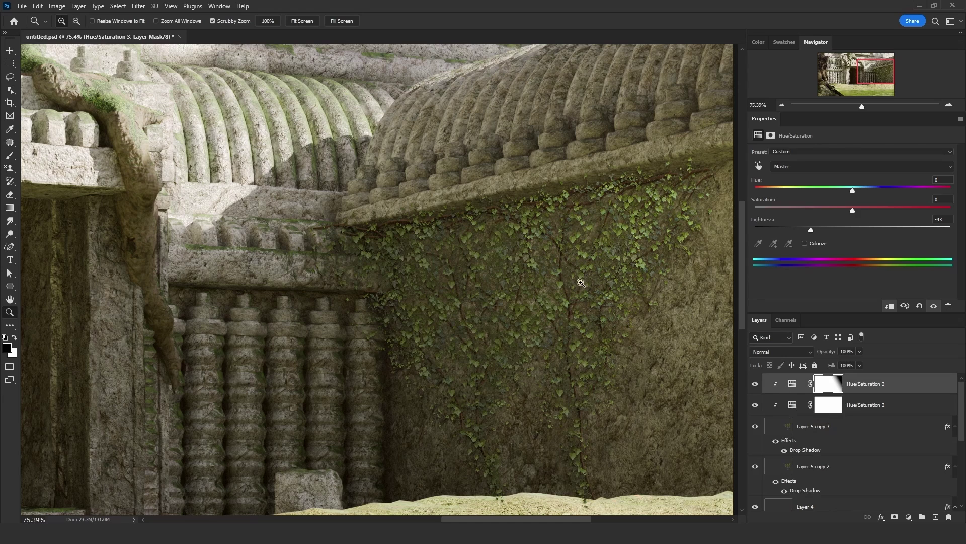
alt+click(466, 178)
alt+click(529, 244)
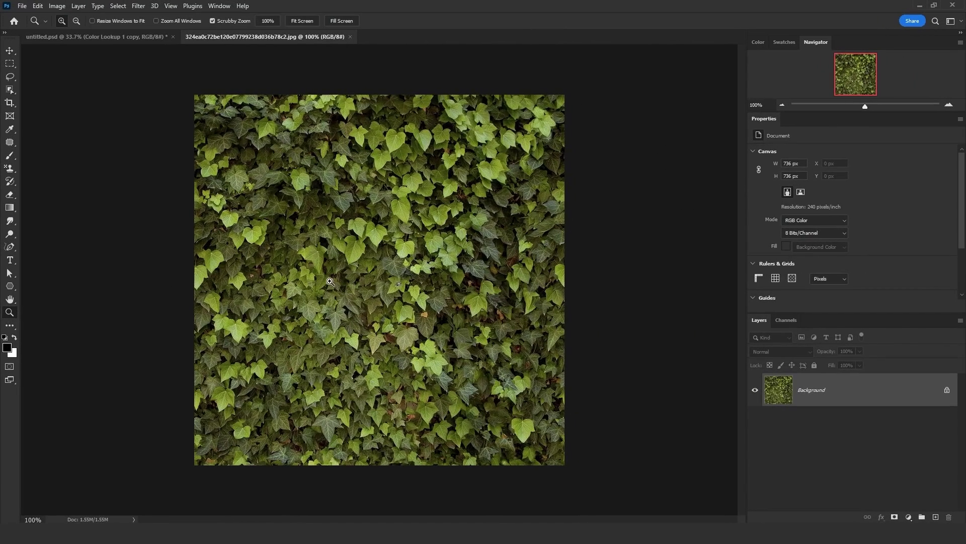
Resize the ivy texture image to 312 × 312 px with constrained proportions
mouse_move(355, 234)
mouse_down()
mouse_move(297, 239)
mouse_move(353, 242)
mouse_up()
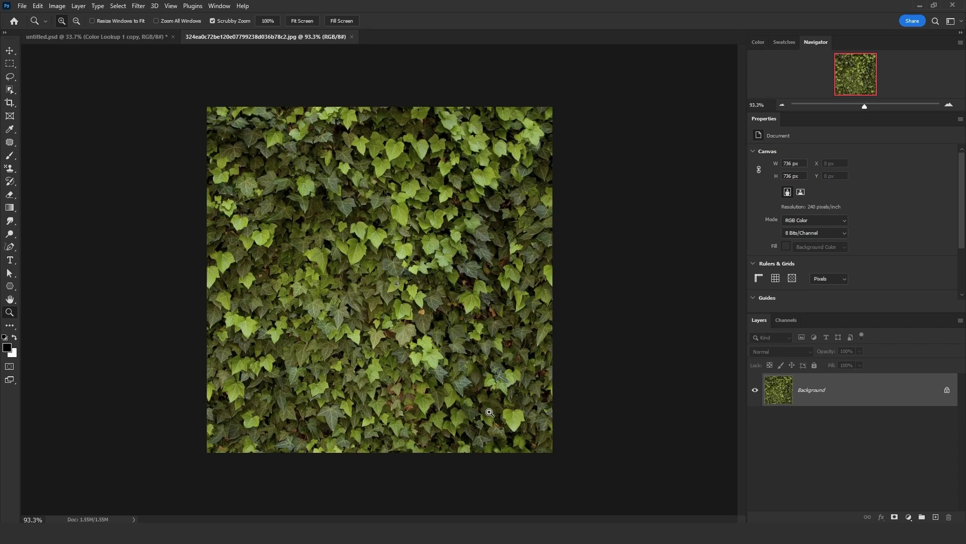
click(57, 7)
click(75, 81)
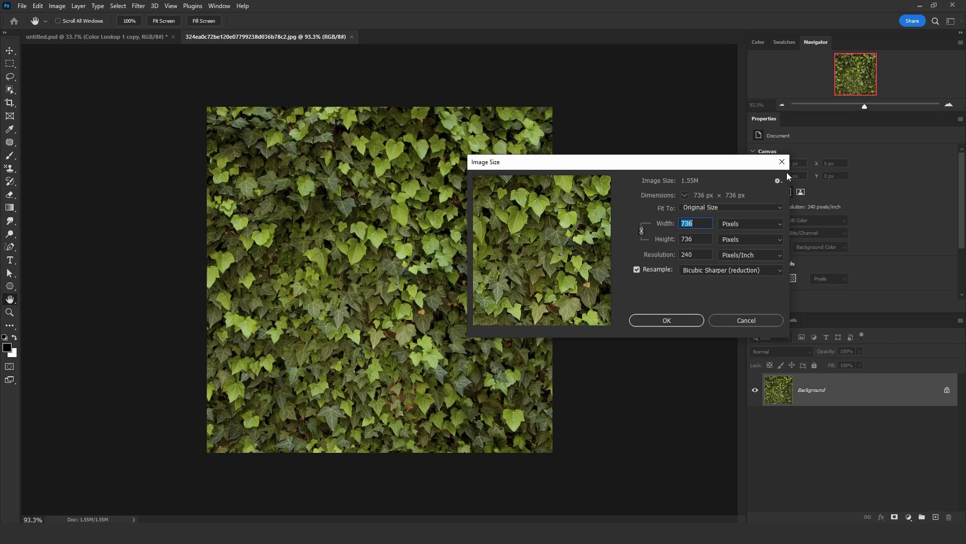
text(312)
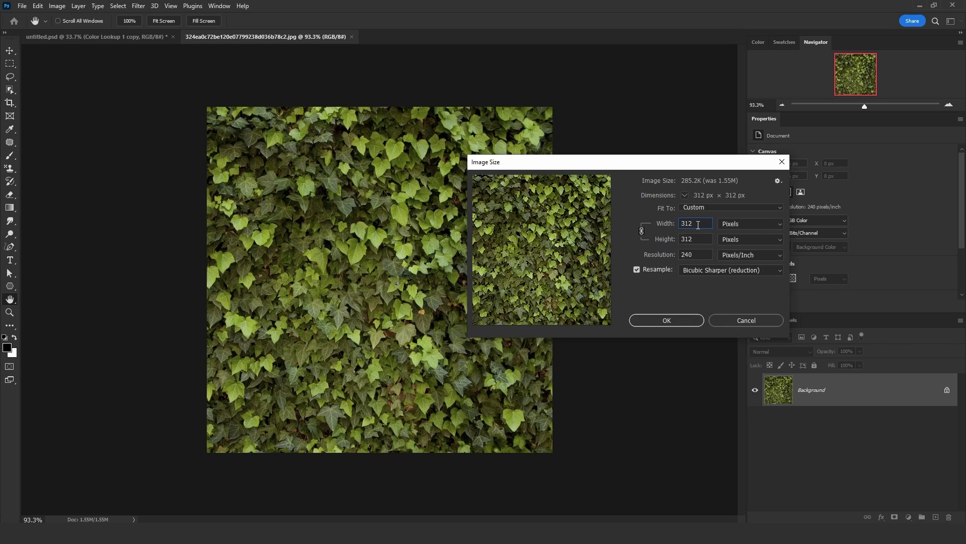
click(661, 241)
key(z)
click(667, 321)
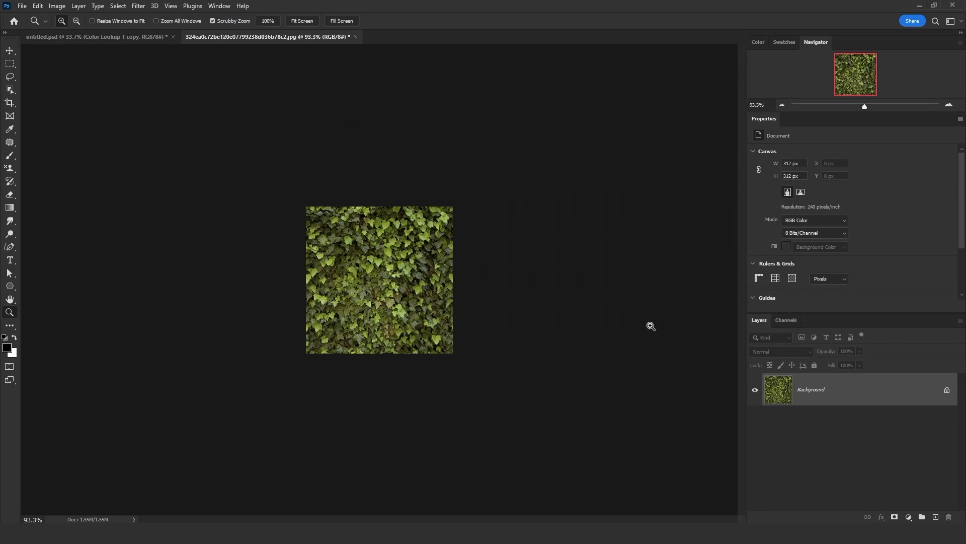
Define the resized ivy texture as a pattern named 'Ivy'
drag(391, 267, 418, 265)
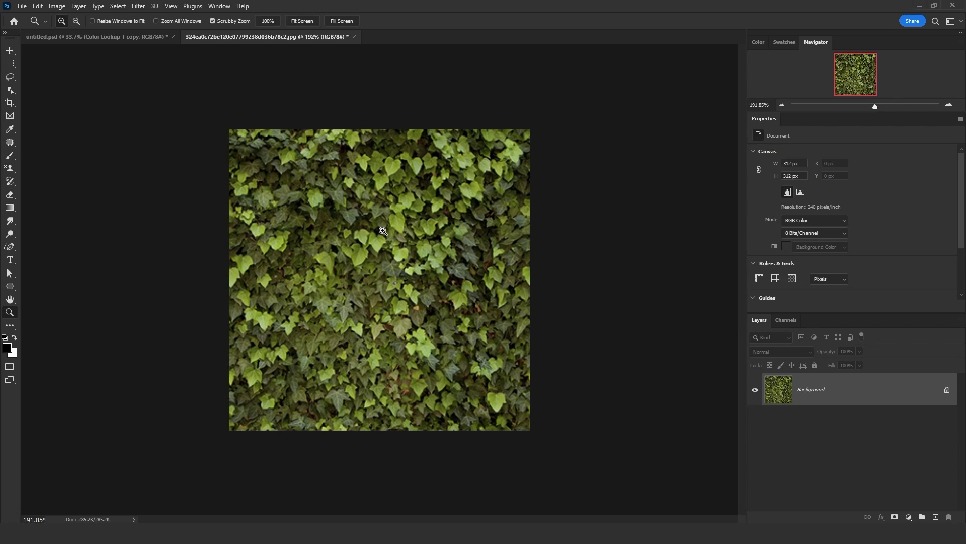
click(39, 7)
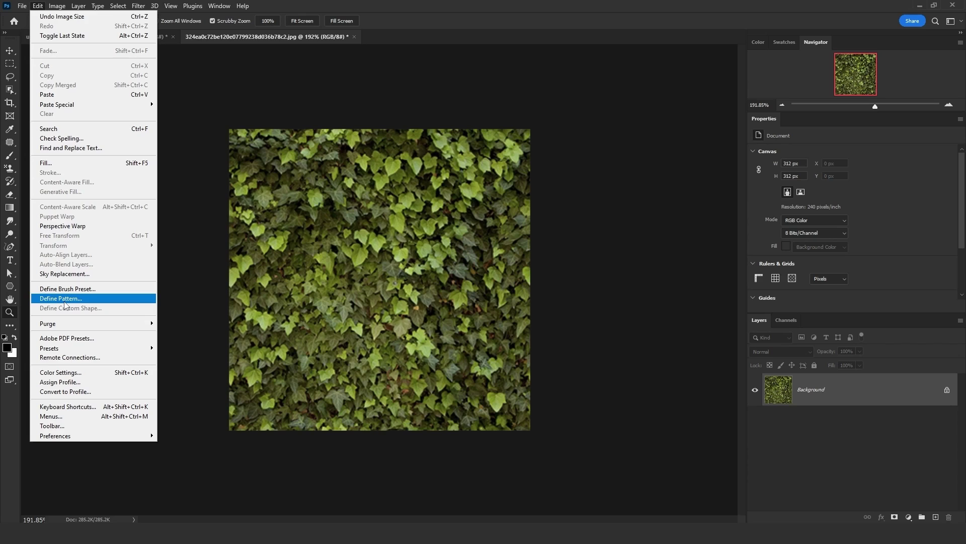
click(64, 301)
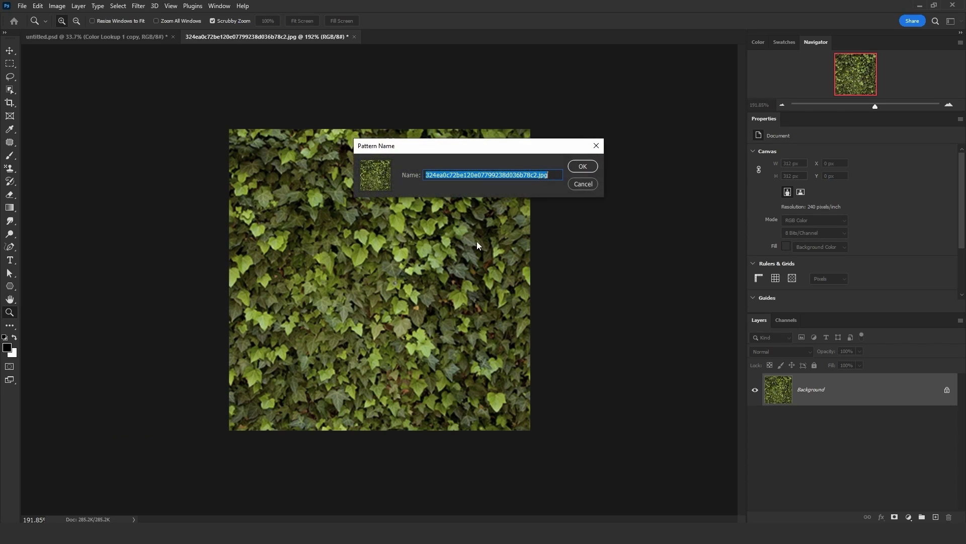
text(Ivy)
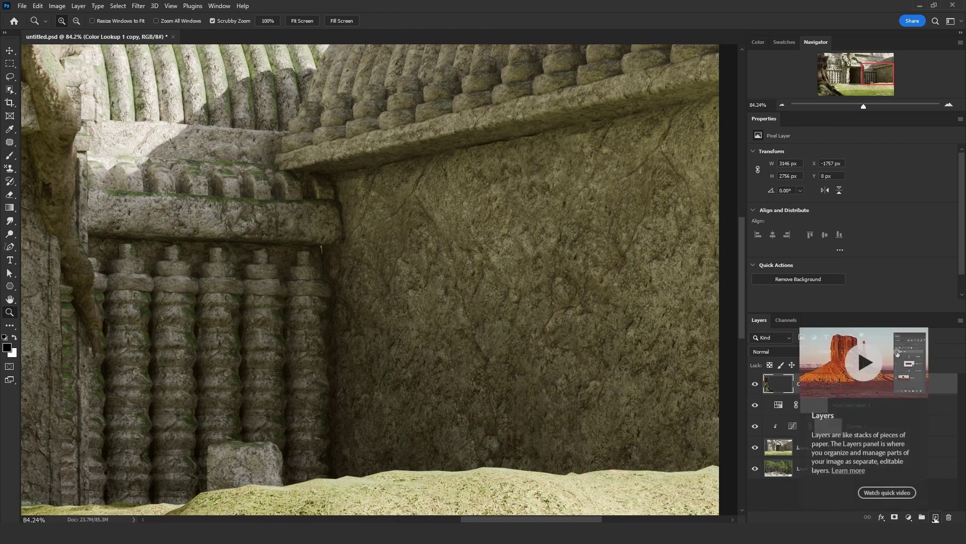
On a new layer, trace the first branching vine up to the ledge with the Freeform Pen
click(935, 519)
click(9, 247)
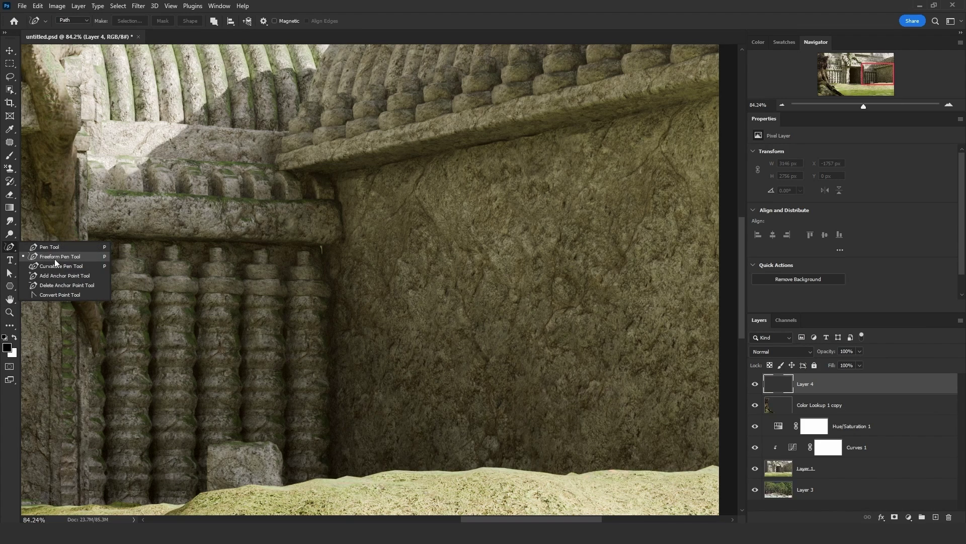
click(59, 258)
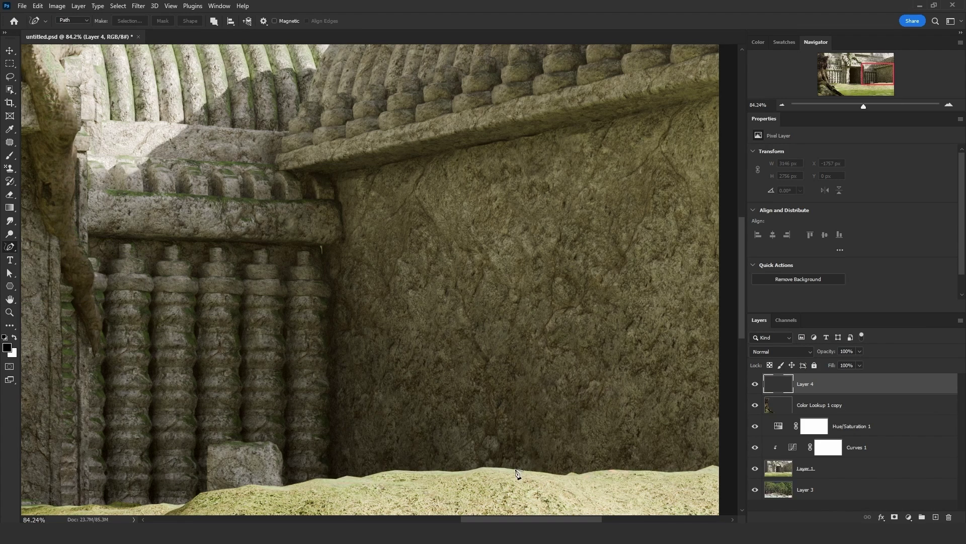
mouse_move(516, 471)
mouse_down()
mouse_move(505, 287)
mouse_move(492, 240)
mouse_move(406, 164)
mouse_move(321, 176)
mouse_up()
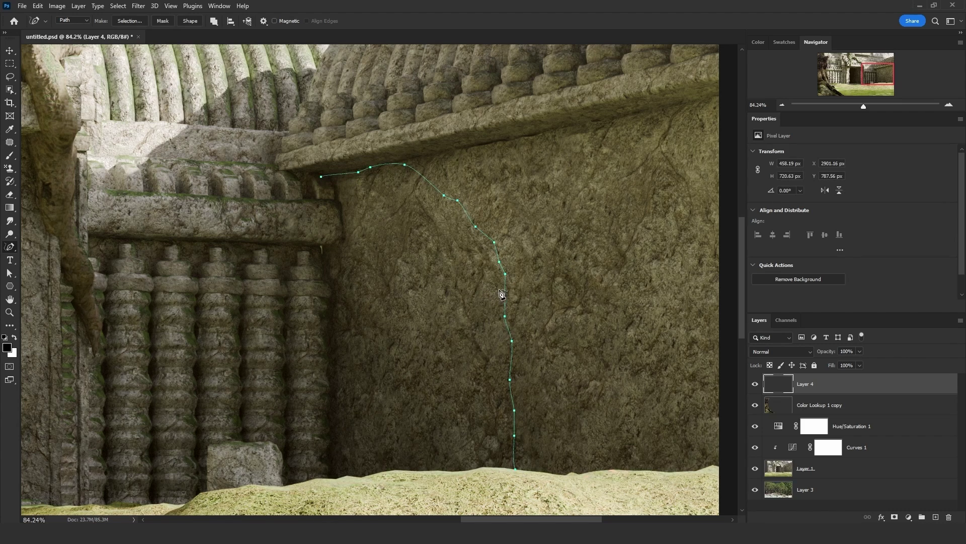
mouse_move(507, 290)
mouse_down()
mouse_move(517, 214)
mouse_move(564, 129)
mouse_move(717, 97)
mouse_up()
mouse_move(523, 205)
mouse_down()
mouse_move(498, 141)
mouse_move(330, 174)
mouse_up()
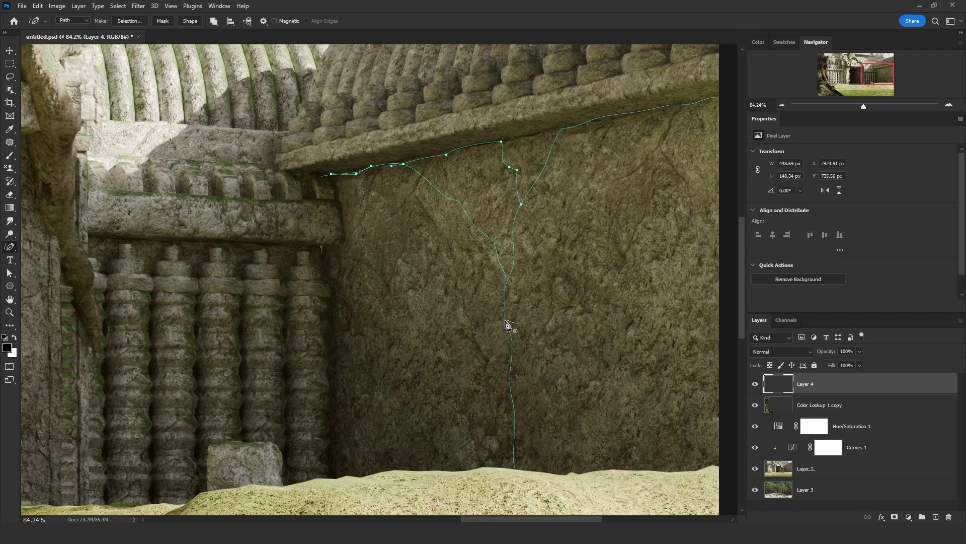
mouse_move(506, 325)
mouse_down()
mouse_move(559, 232)
mouse_move(597, 193)
mouse_move(648, 156)
mouse_move(744, 119)
mouse_up()
mouse_move(561, 231)
mouse_down()
mouse_move(600, 141)
mouse_move(635, 116)
mouse_move(719, 97)
mouse_up()
drag(535, 136, 568, 209)
drag(502, 266, 326, 174)
mouse_move(477, 224)
mouse_down()
mouse_move(518, 151)
mouse_move(703, 105)
mouse_up()
drag(600, 201, 725, 147)
Trace a second vine rising from the ground, branching left and right to the ledge
mouse_move(459, 469)
mouse_down()
mouse_move(436, 205)
mouse_move(392, 170)
mouse_move(321, 176)
mouse_up()
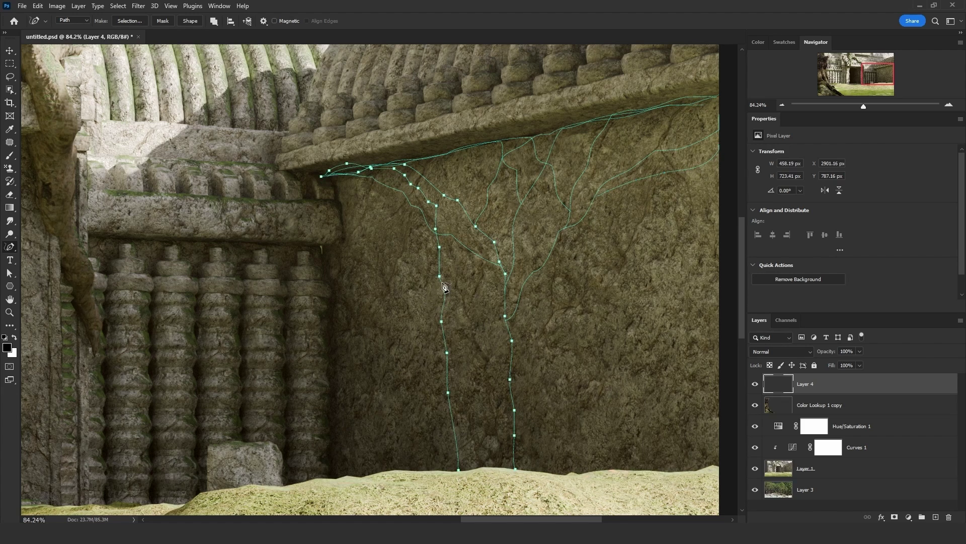
mouse_move(441, 268)
mouse_down()
mouse_move(372, 192)
mouse_move(321, 175)
mouse_up()
mouse_move(440, 253)
mouse_down()
mouse_move(447, 198)
mouse_move(463, 170)
mouse_move(533, 137)
mouse_up()
mouse_move(443, 317)
mouse_down()
mouse_move(387, 225)
mouse_move(340, 180)
mouse_move(297, 172)
mouse_up()
mouse_move(443, 285)
mouse_down()
mouse_move(463, 212)
mouse_move(489, 164)
mouse_move(568, 131)
mouse_up()
mouse_move(401, 245)
mouse_down()
mouse_move(328, 179)
mouse_move(294, 176)
mouse_up()
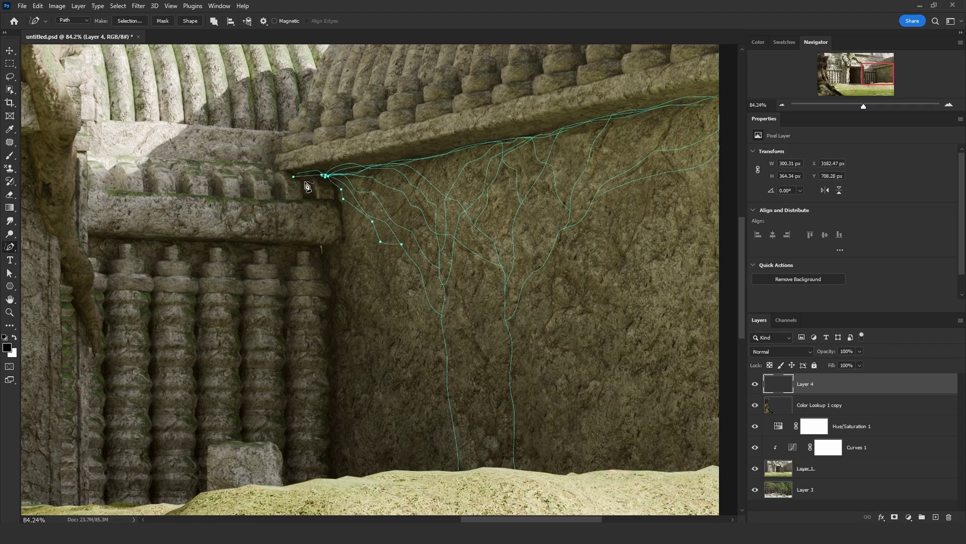
mouse_move(391, 226)
mouse_down()
mouse_move(406, 174)
mouse_move(425, 158)
mouse_move(484, 145)
mouse_up()
Pick a 4 px hard brush tip and test-stroke the vine paths, then undo it
click(470, 276)
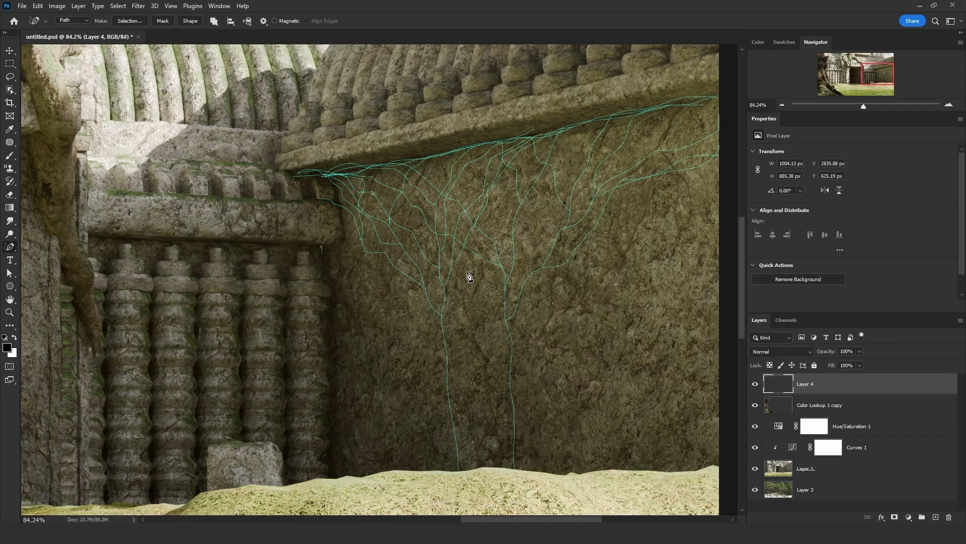
click(9, 157)
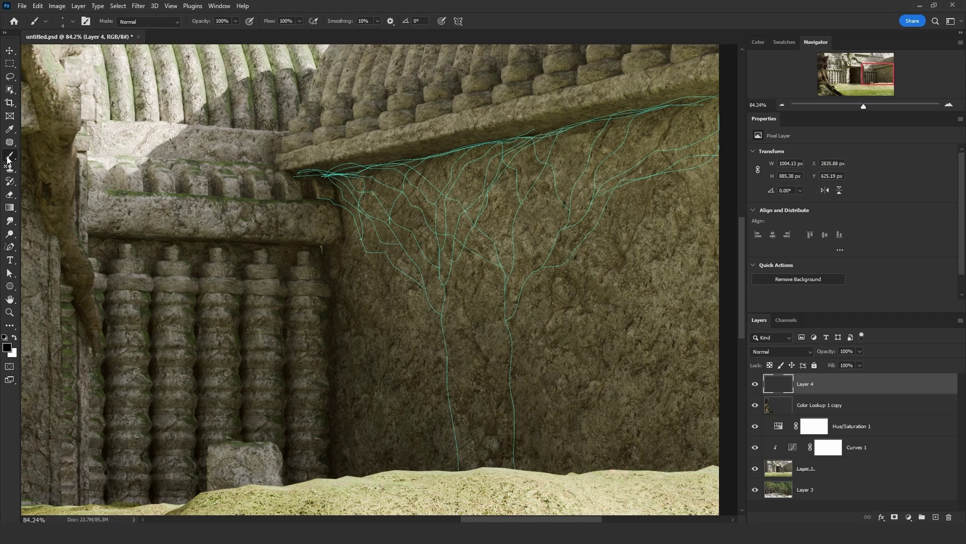
click(73, 22)
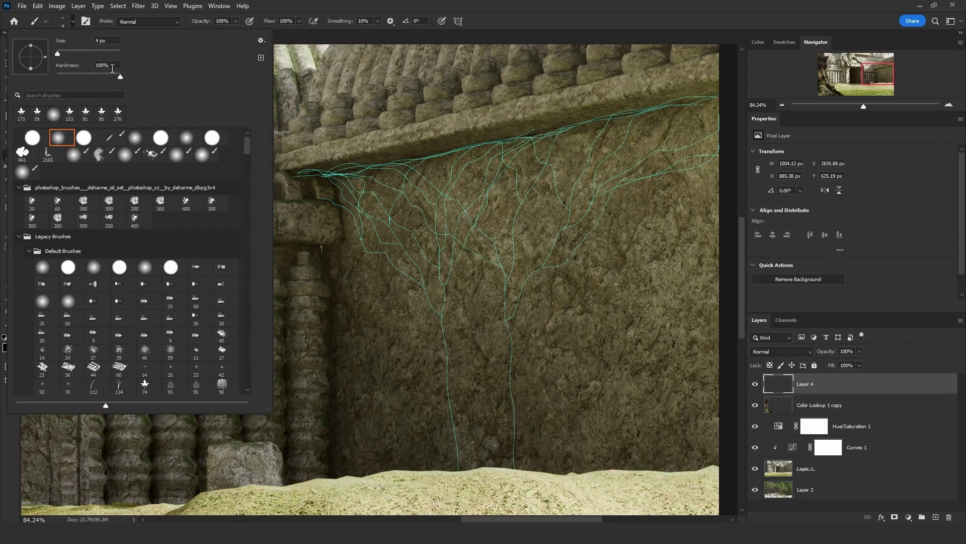
click(446, 295)
scroll(457, 293, up, 3)
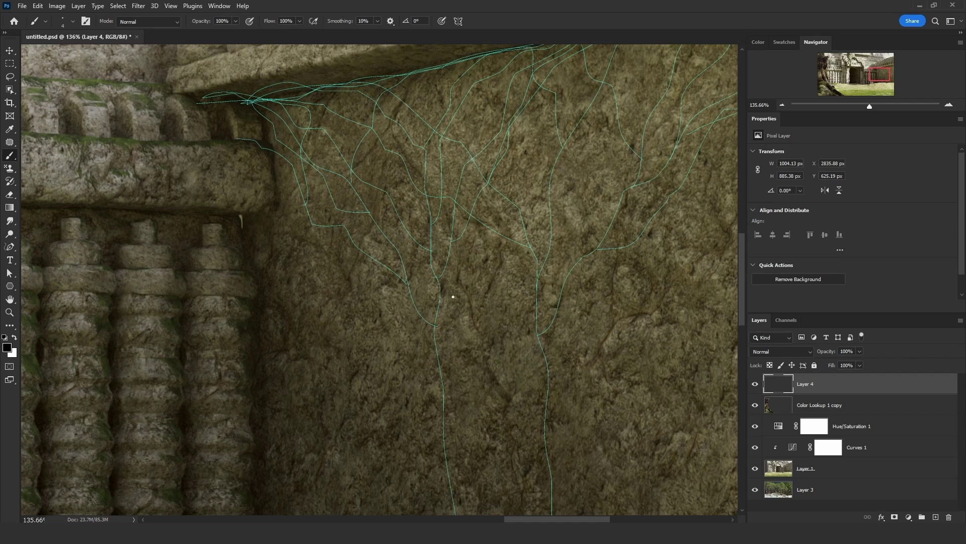
scroll(453, 297, up, 2)
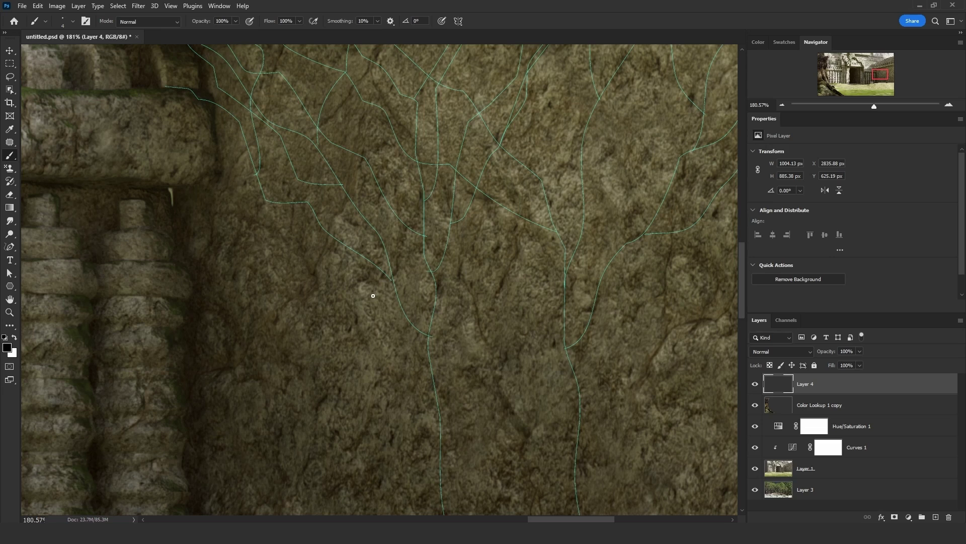
key(Return)
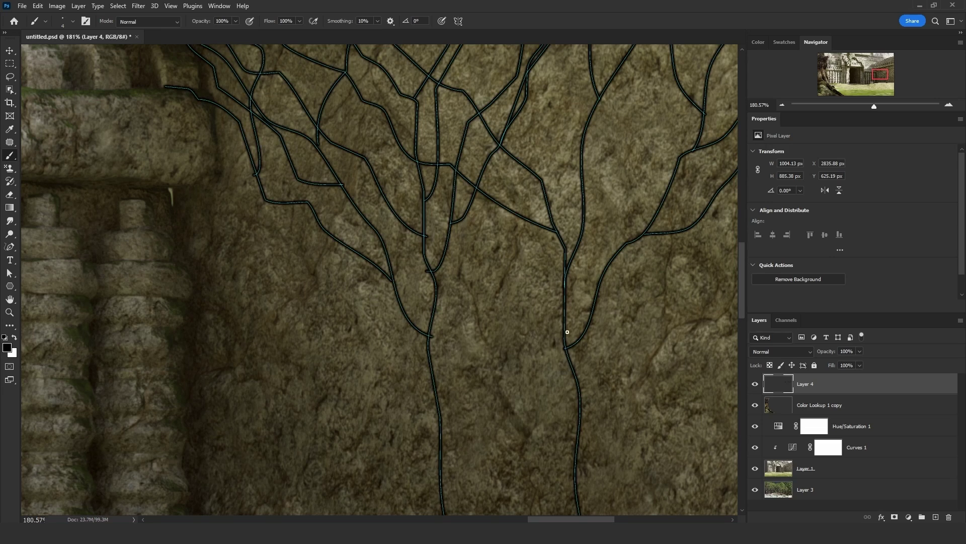
key(ctrl+z)
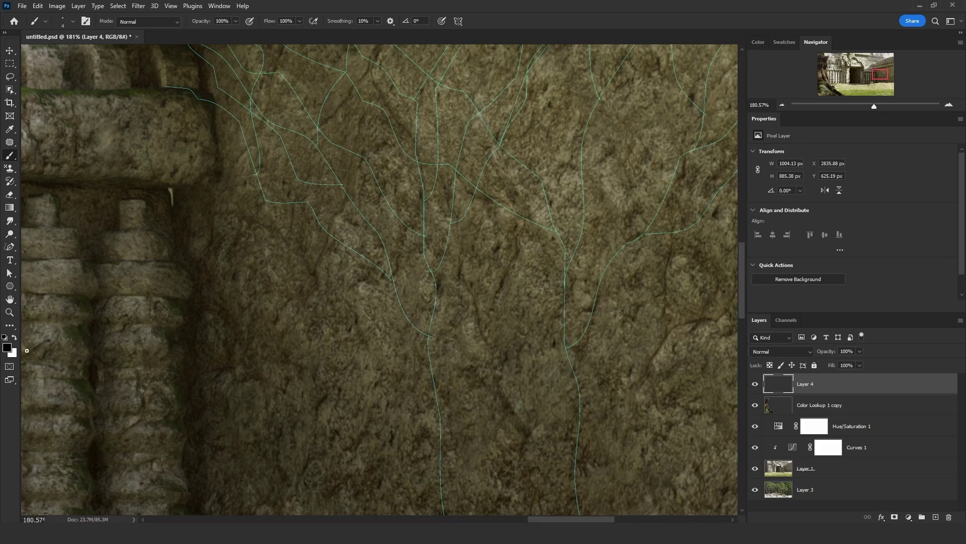
Set the foreground to dark brown #412b0e and stroke all vine paths with the brush
click(7, 347)
click(791, 357)
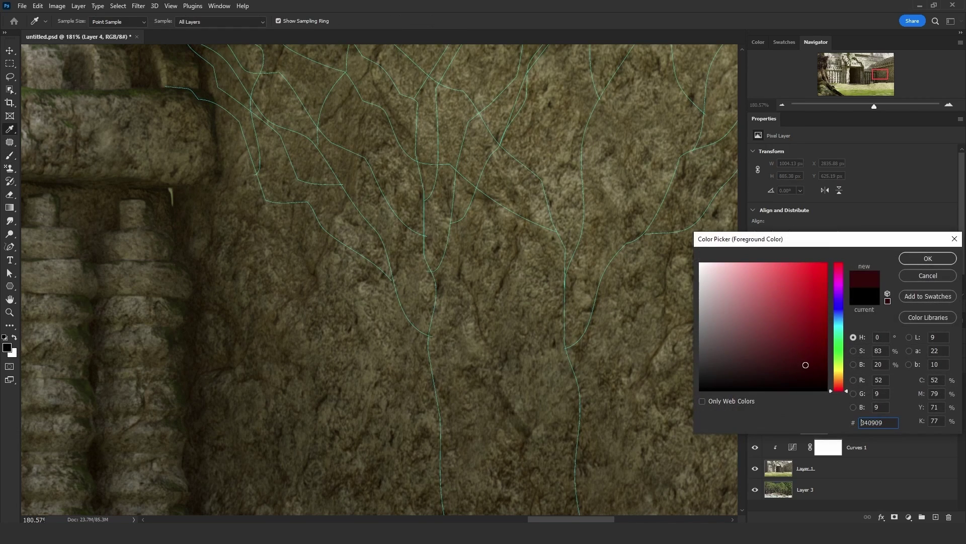
click(798, 364)
click(837, 378)
click(796, 359)
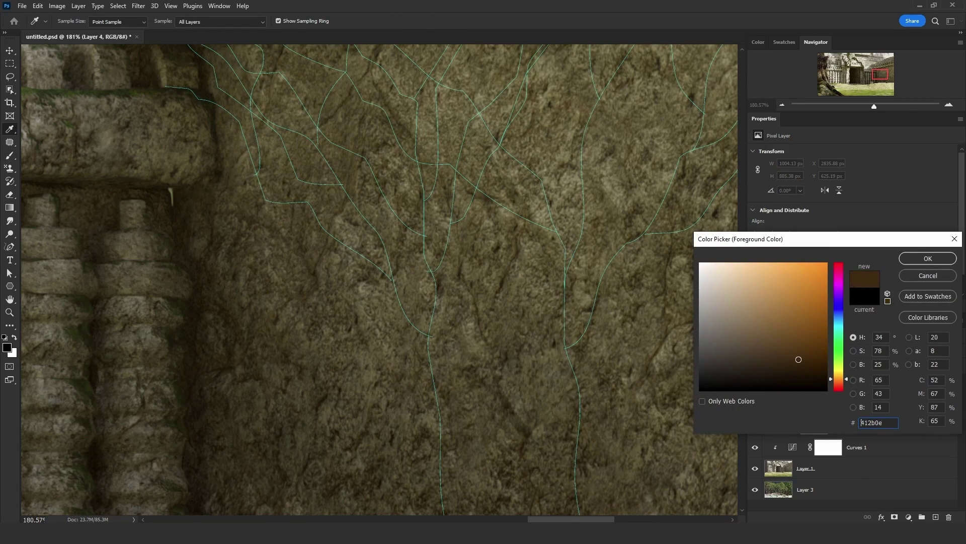
click(912, 259)
key(b)
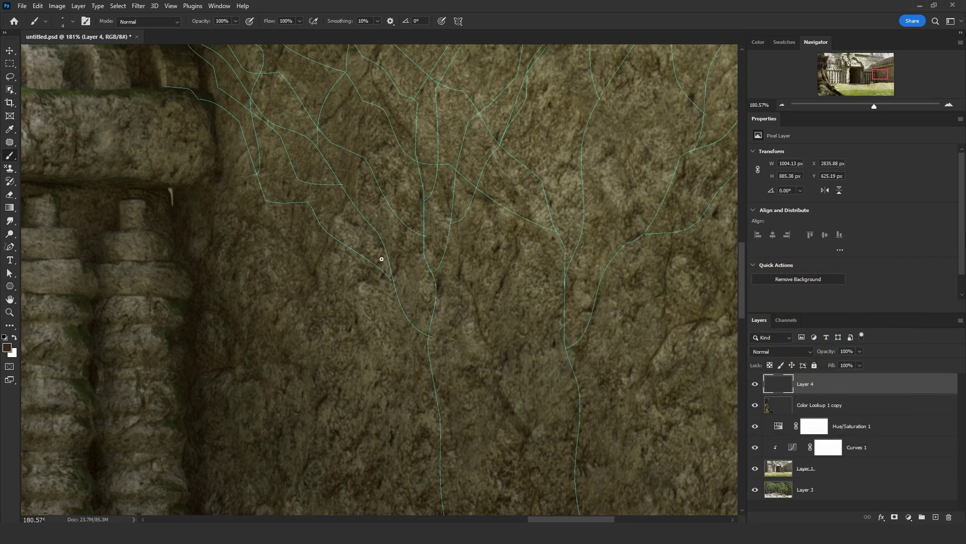
key(Return)
click(9, 76)
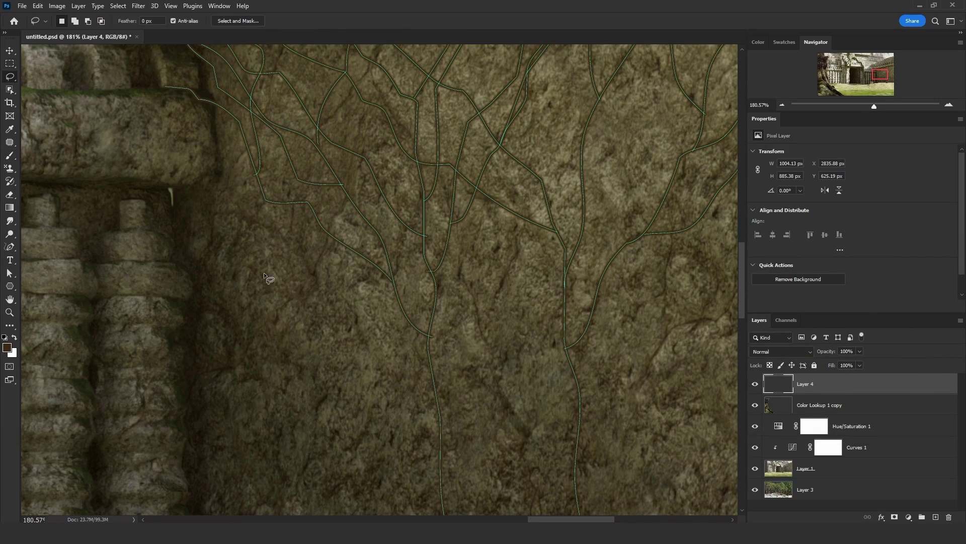
scroll(269, 279, down, 5)
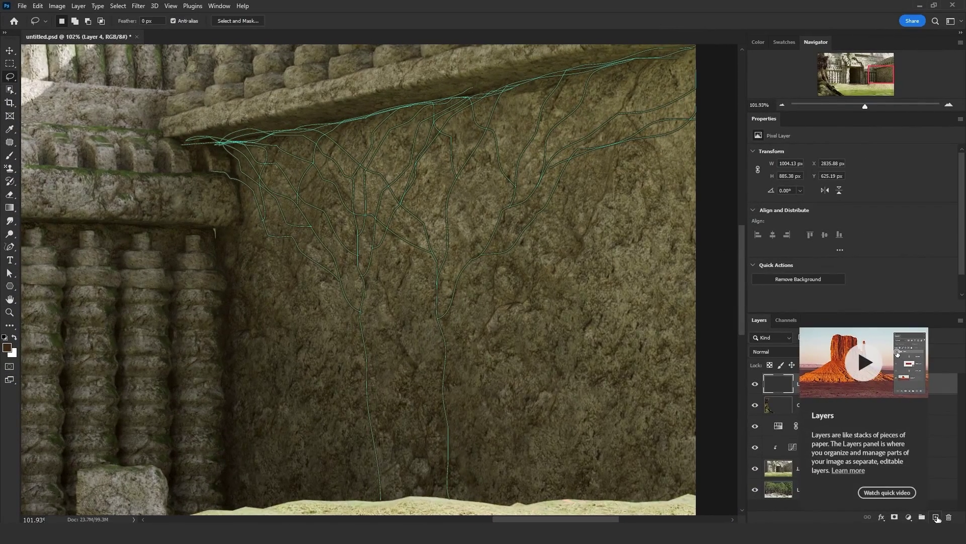
Add empty Layer 5 and select the Pattern Stamp Tool with the Ivy pattern
click(936, 517)
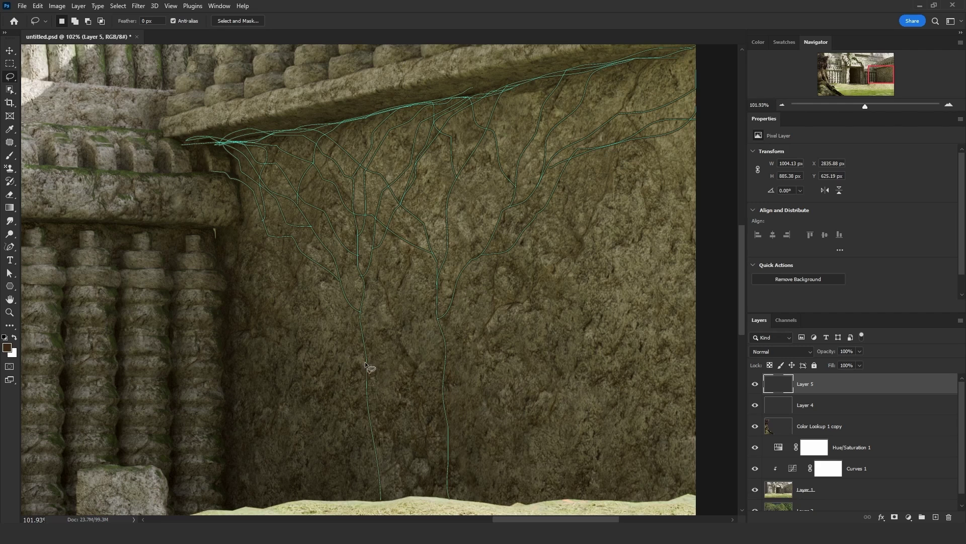
click(9, 168)
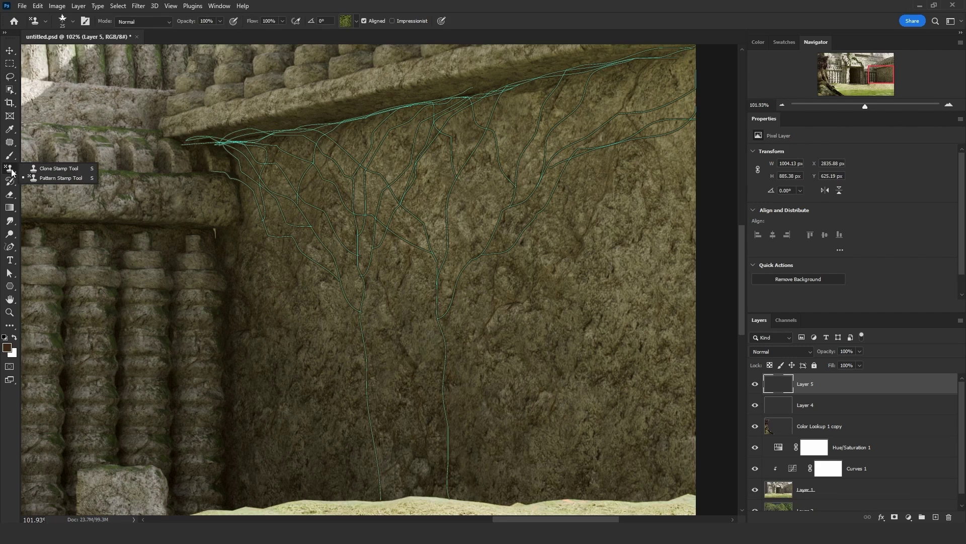
click(48, 179)
scroll(270, 231, down, 1)
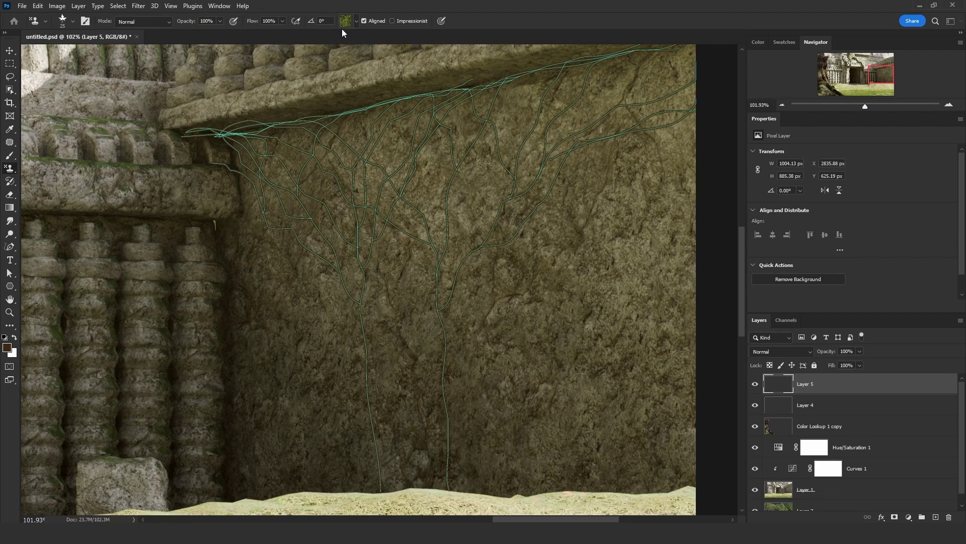
click(356, 22)
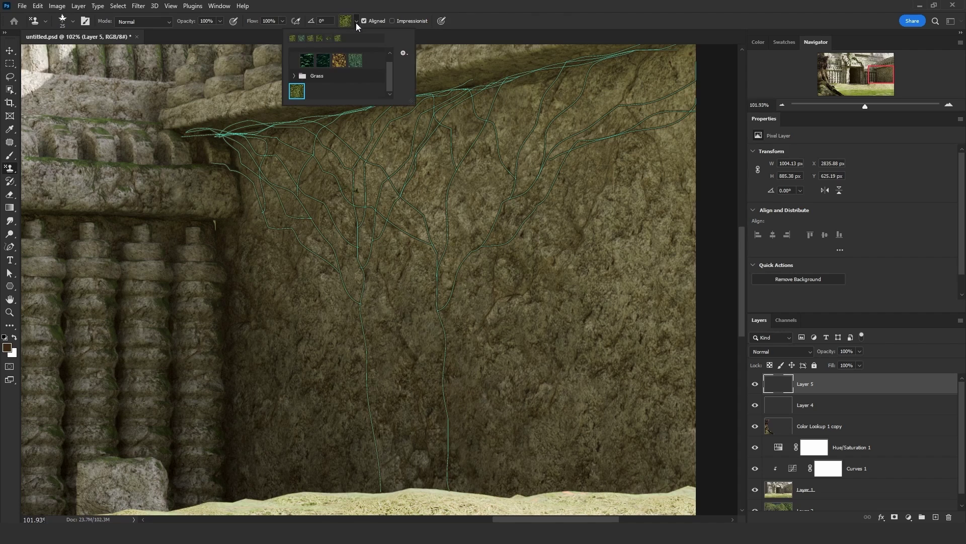
Give the pattern stamp the star-shaped 74 px scattered-leaf brush tip
click(308, 140)
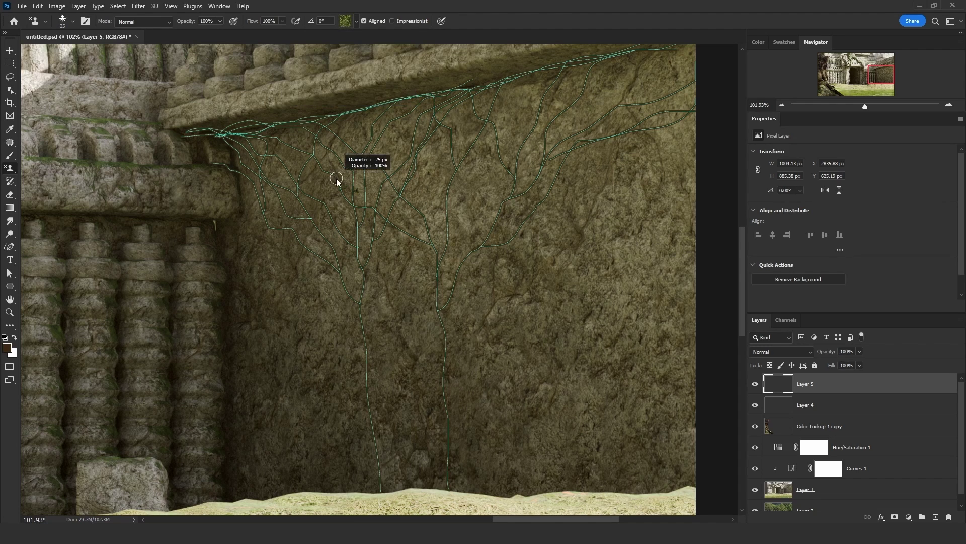
click(72, 22)
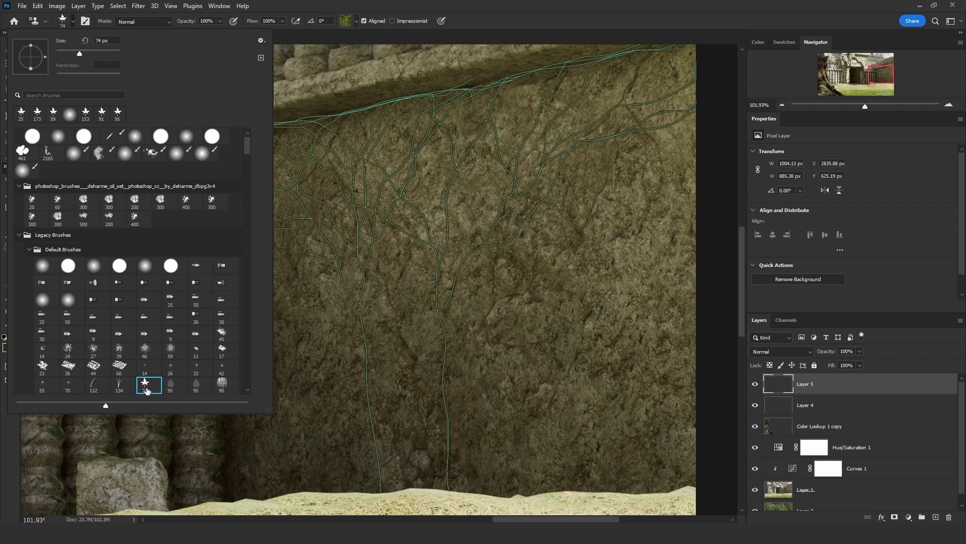
click(308, 323)
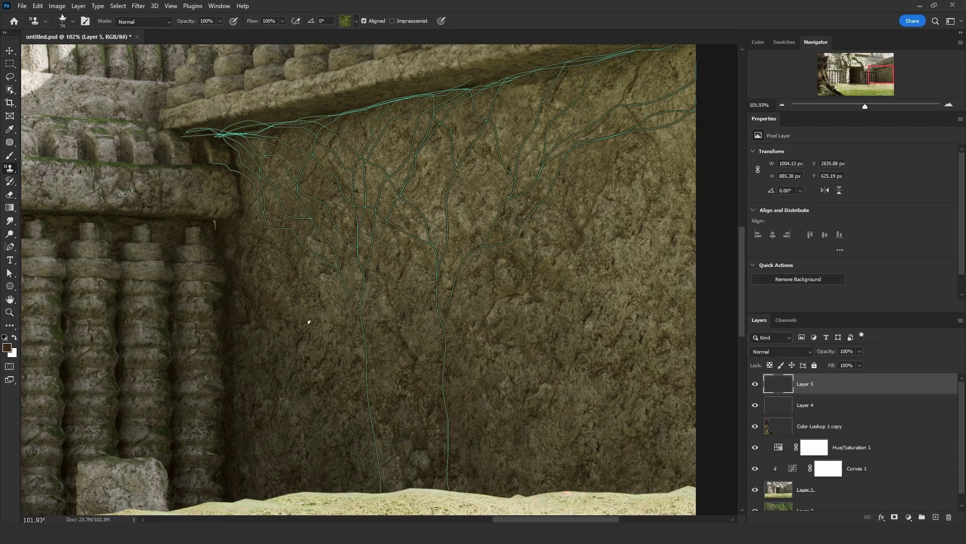
Enable Flip X and Flip Y Jitter in Shape Dynamics, keeping 449% scatter at Count 4
key(F5)
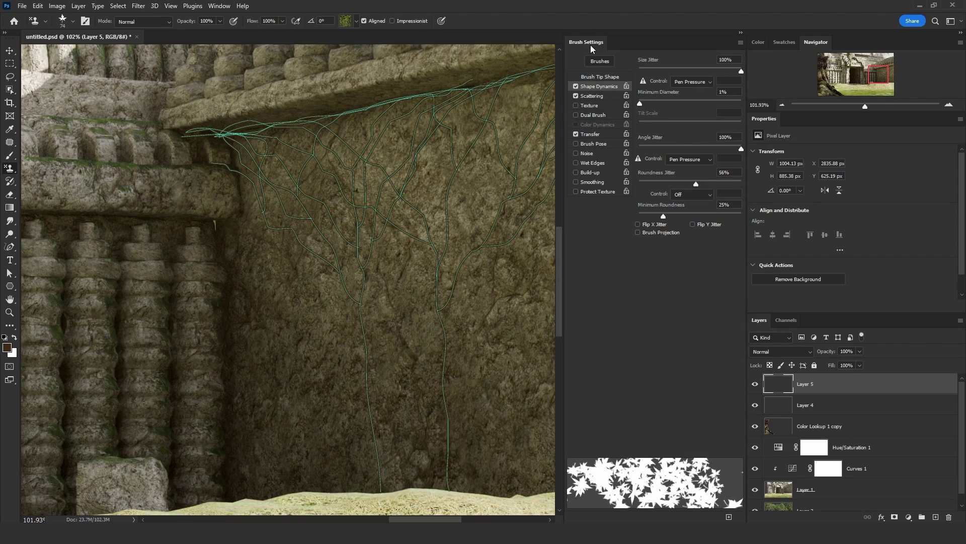
click(596, 97)
click(599, 88)
click(646, 226)
click(693, 224)
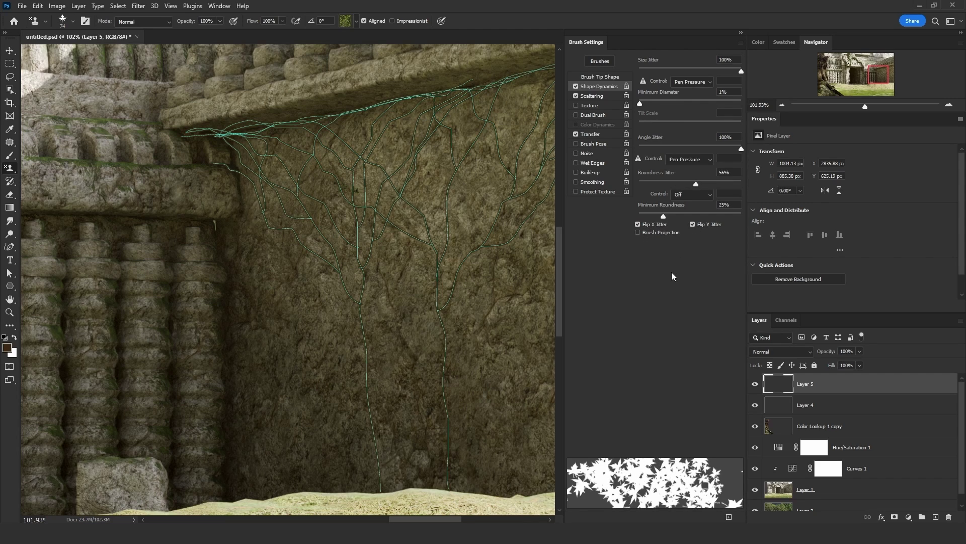
click(591, 96)
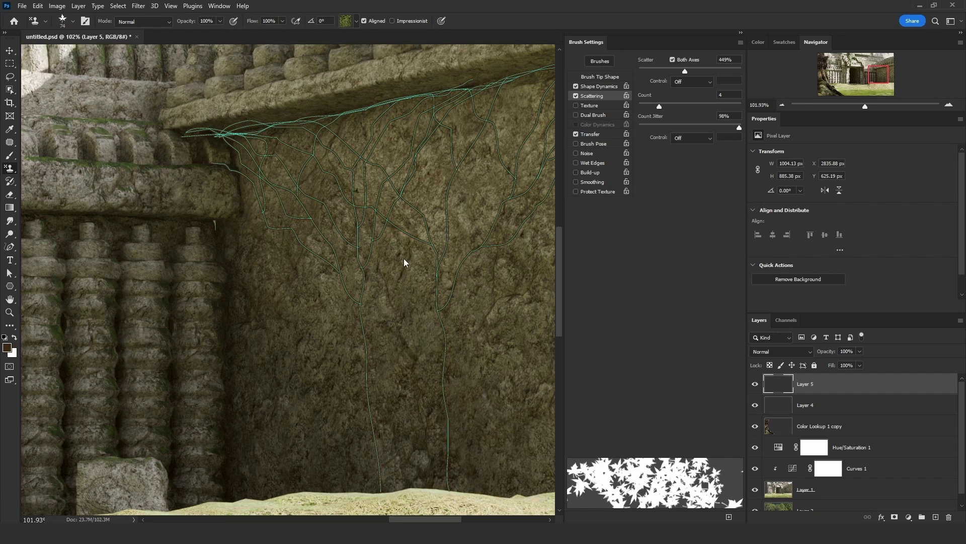
Undo the oversized ivy stroke and restamp the vine paths with a 29 px leaf brush
scroll(403, 259, down, 5)
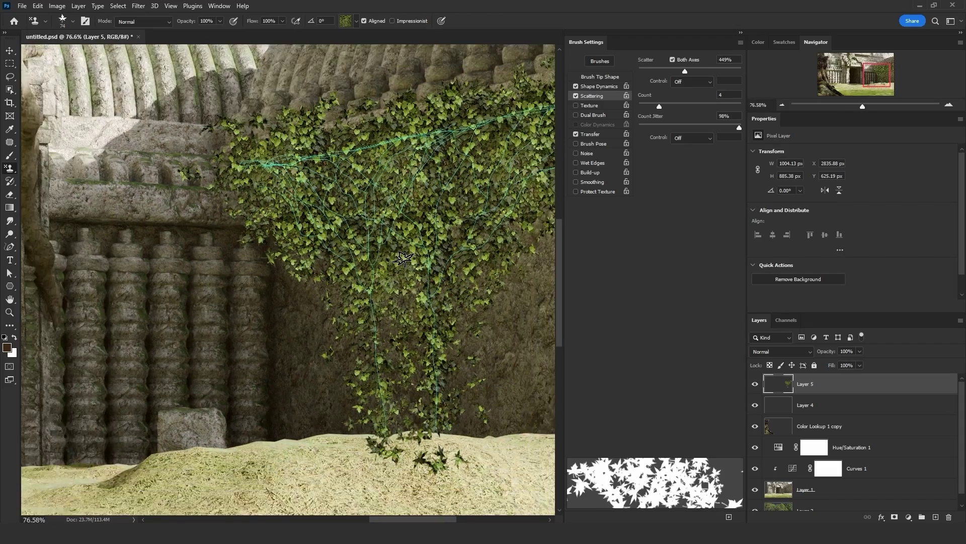
scroll(454, 194, up, 4)
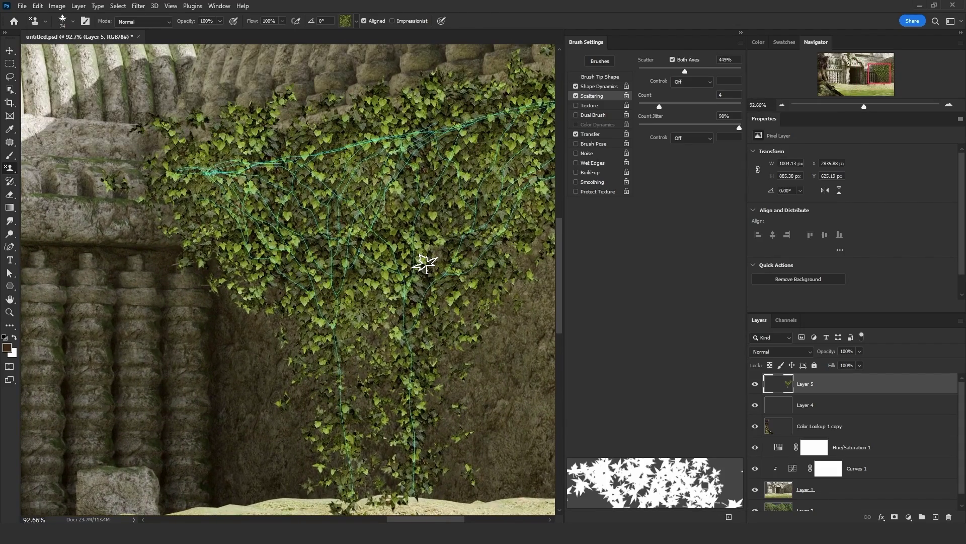
scroll(171, 106, up, 7)
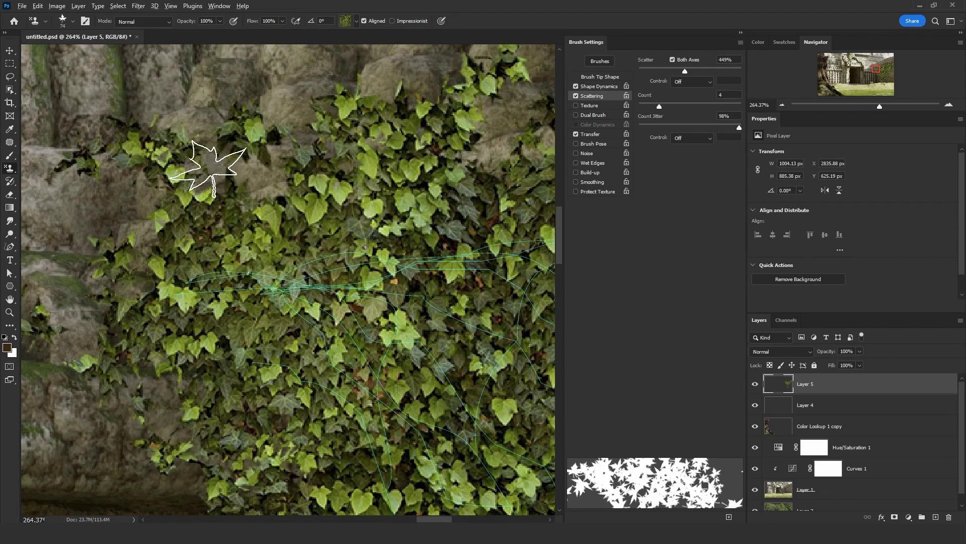
scroll(206, 168, down, 3)
scroll(209, 168, down, 3)
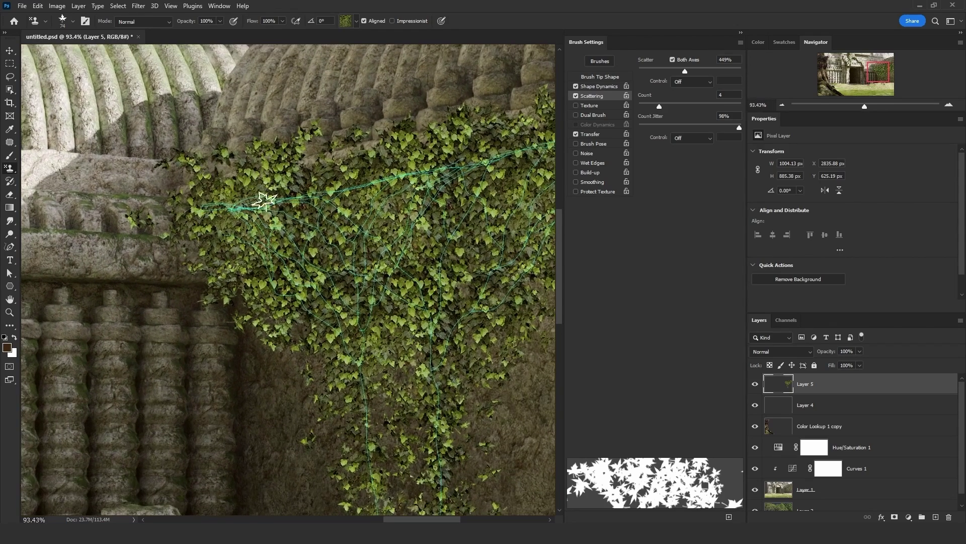
key(ctrl+z)
click(70, 23)
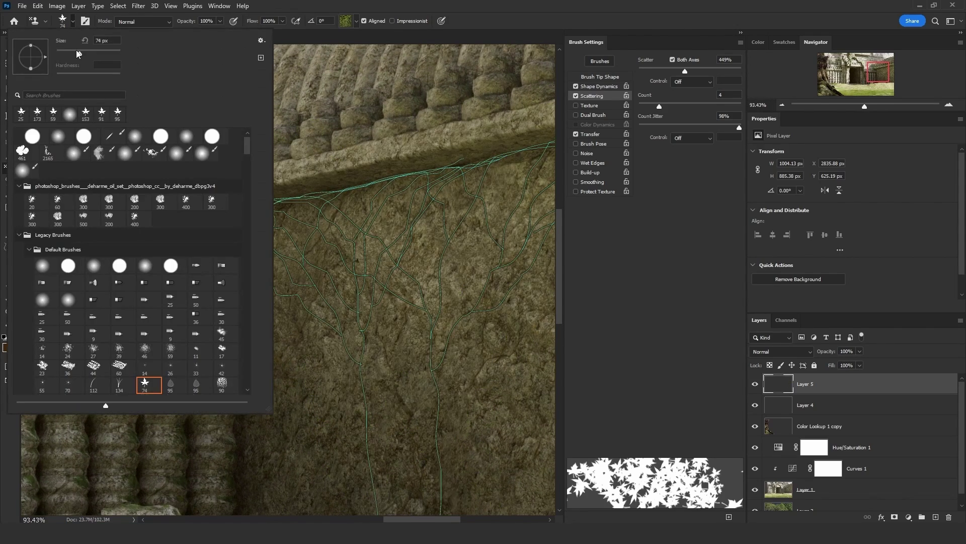
drag(71, 52, 68, 56)
click(410, 258)
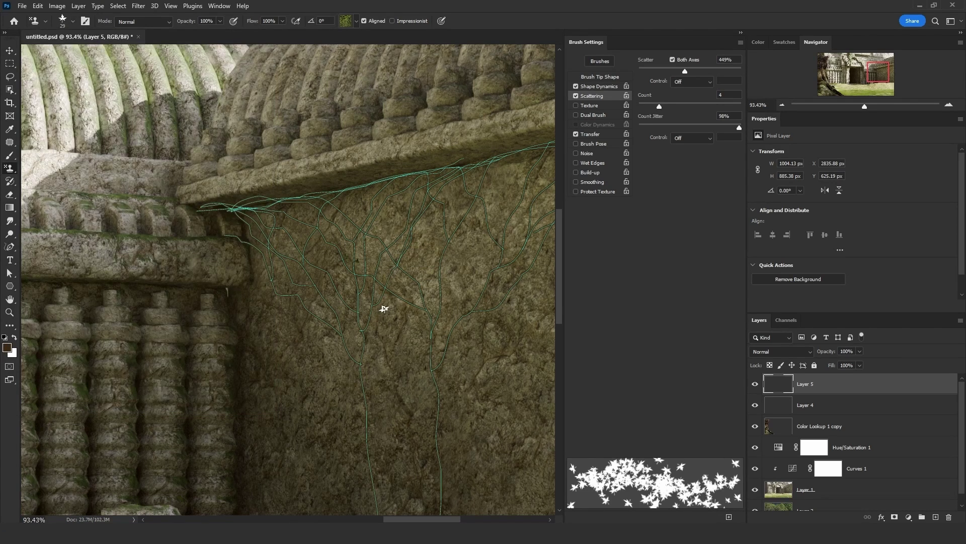
key(Return)
scroll(321, 301, down, 3)
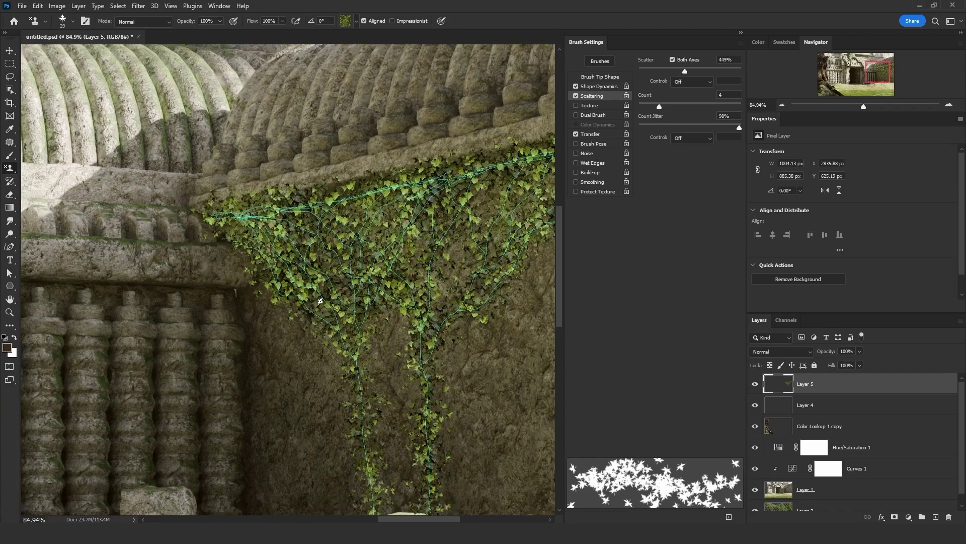
scroll(320, 301, up, 3)
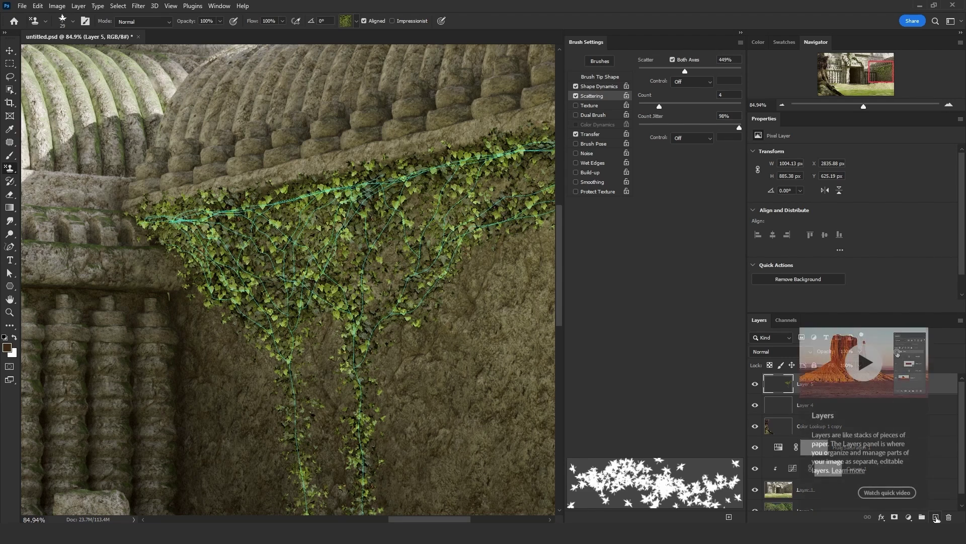
On new Layer 6, stamp a dense ivy patch with Count 9 and Scatter 642%
click(936, 519)
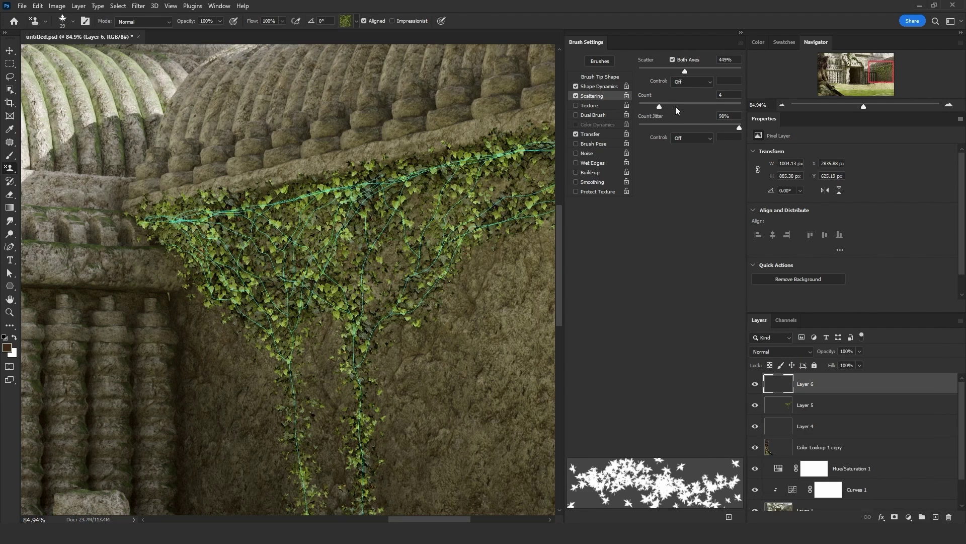
drag(676, 107, 692, 106)
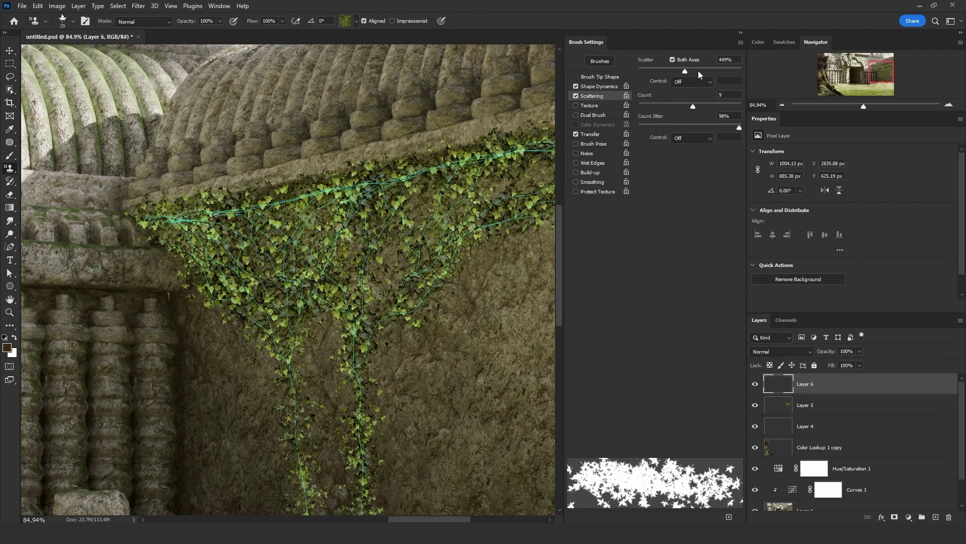
drag(699, 71, 705, 71)
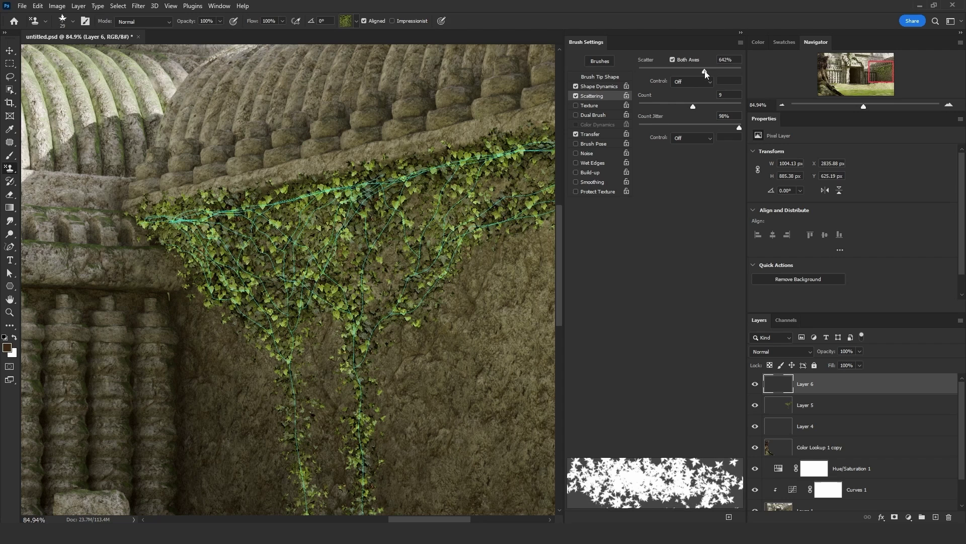
click(364, 251)
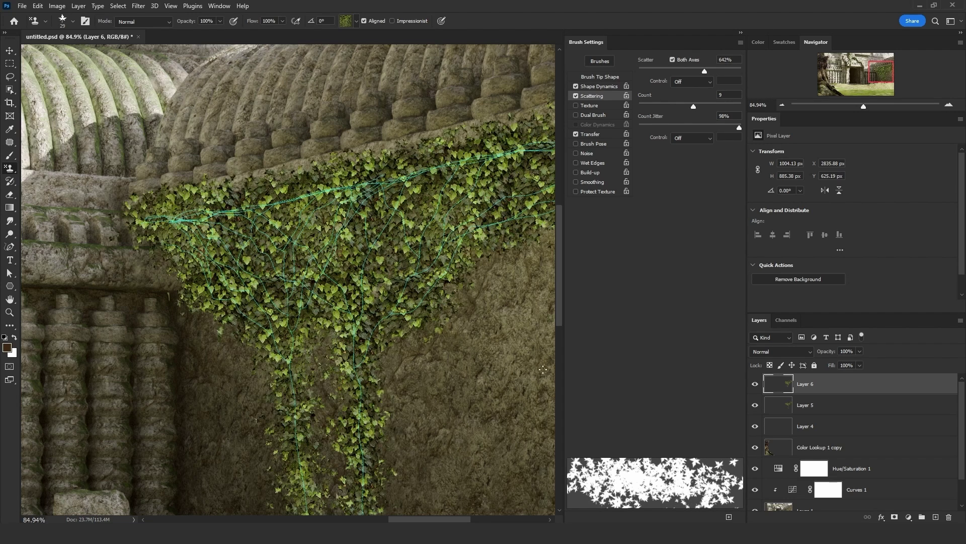
On new Layer 7, paint more ivy along the top with Count 12 and Scatter 804%
click(935, 517)
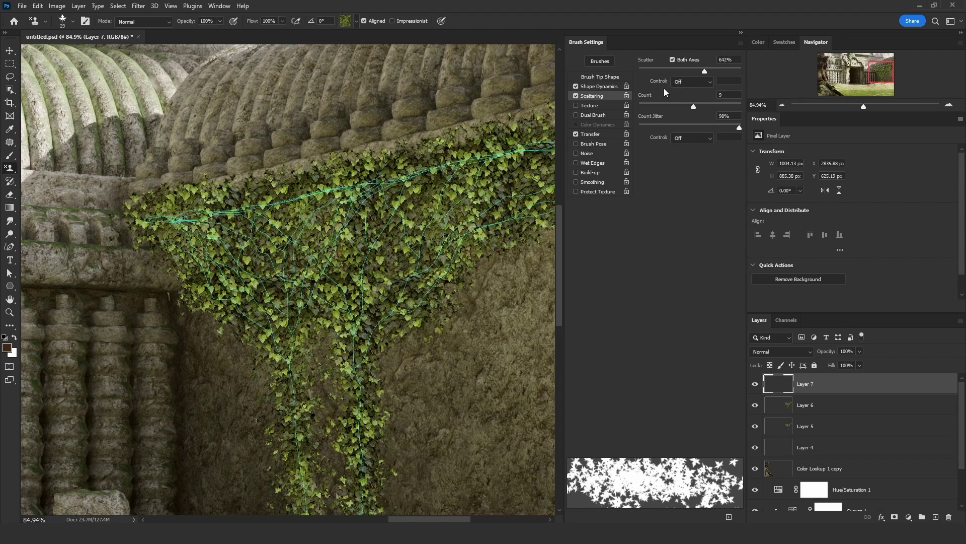
click(711, 106)
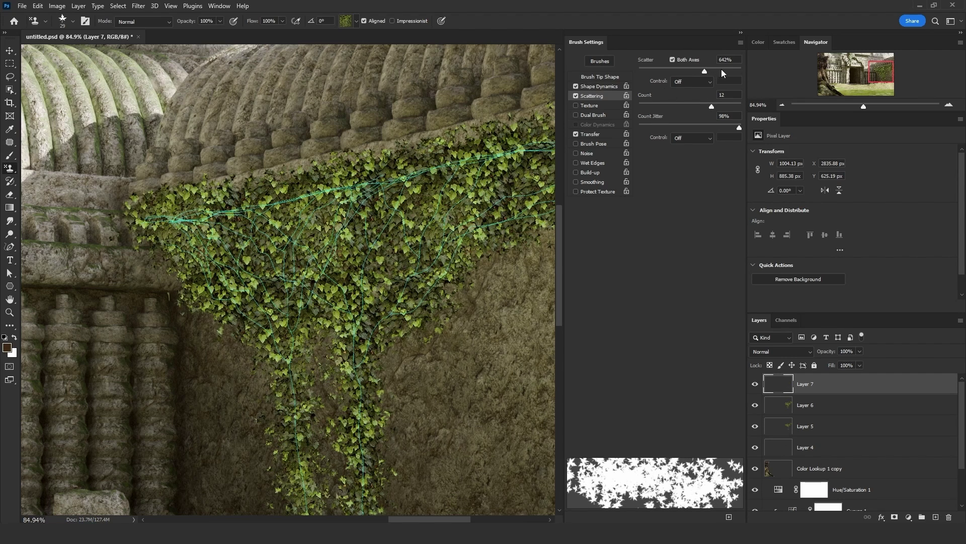
click(721, 70)
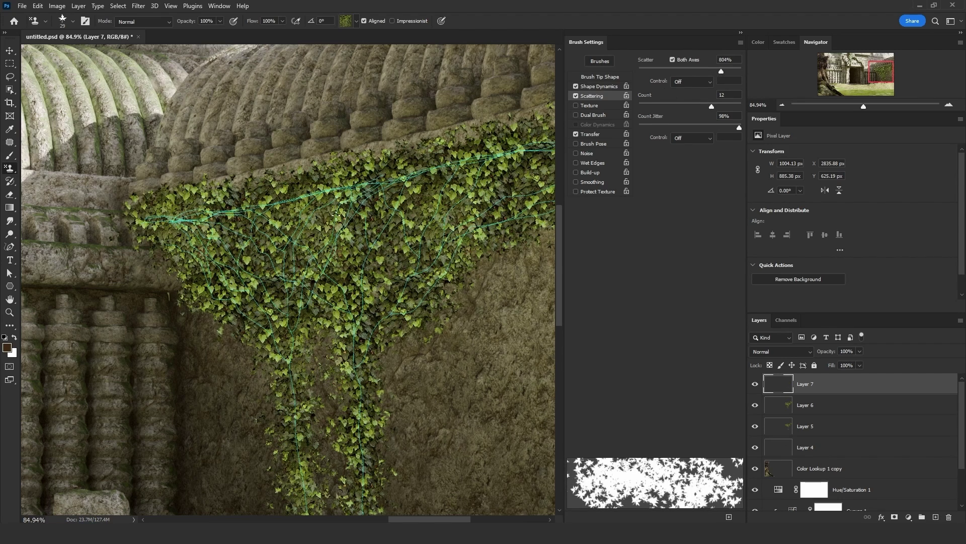
click(337, 216)
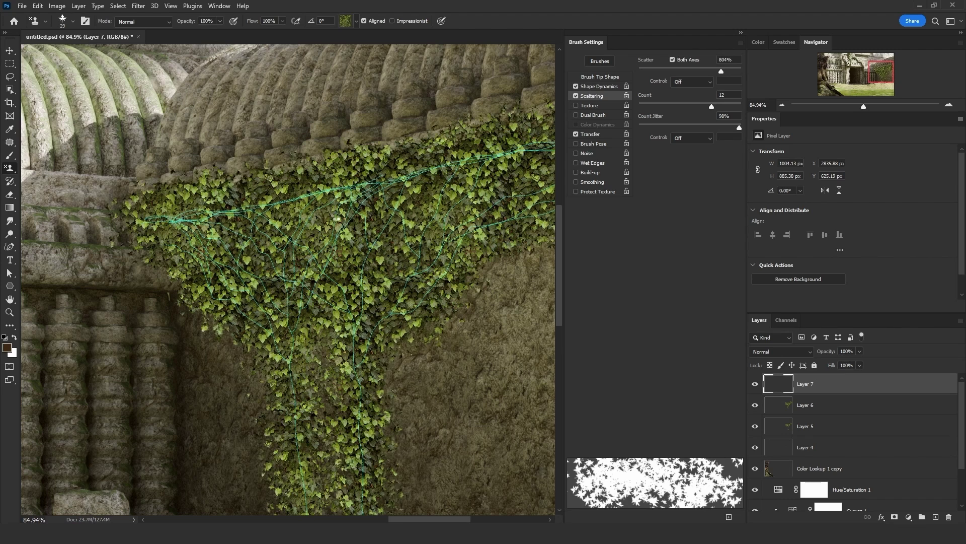
click(10, 76)
scroll(243, 204, down, 2)
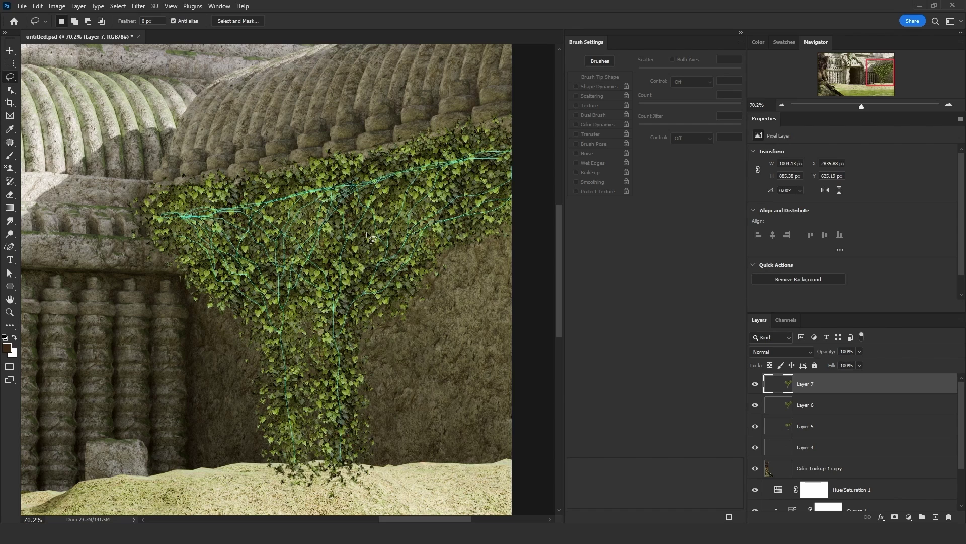
Hide ivy Layers 7, 6 and 5 so only the brown vines show on the wall
key(F5)
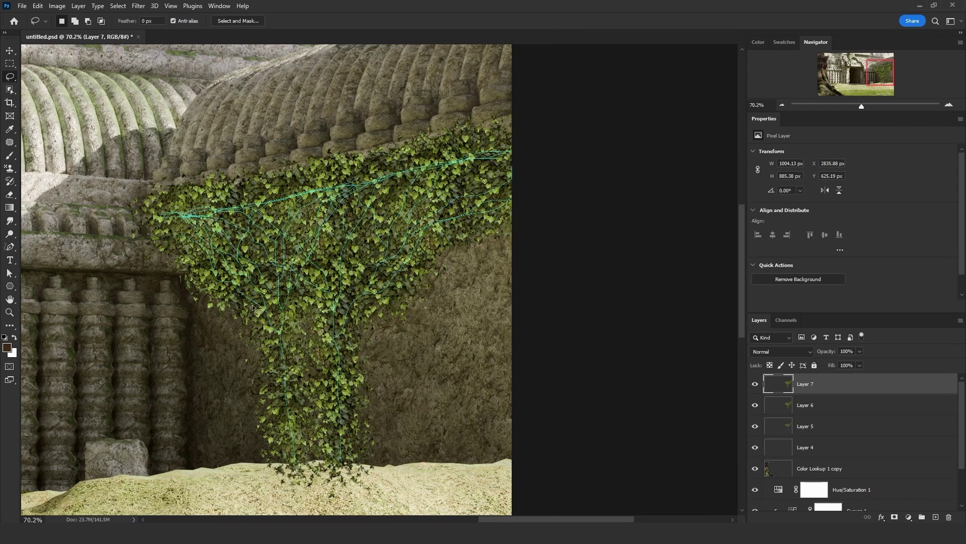
click(10, 247)
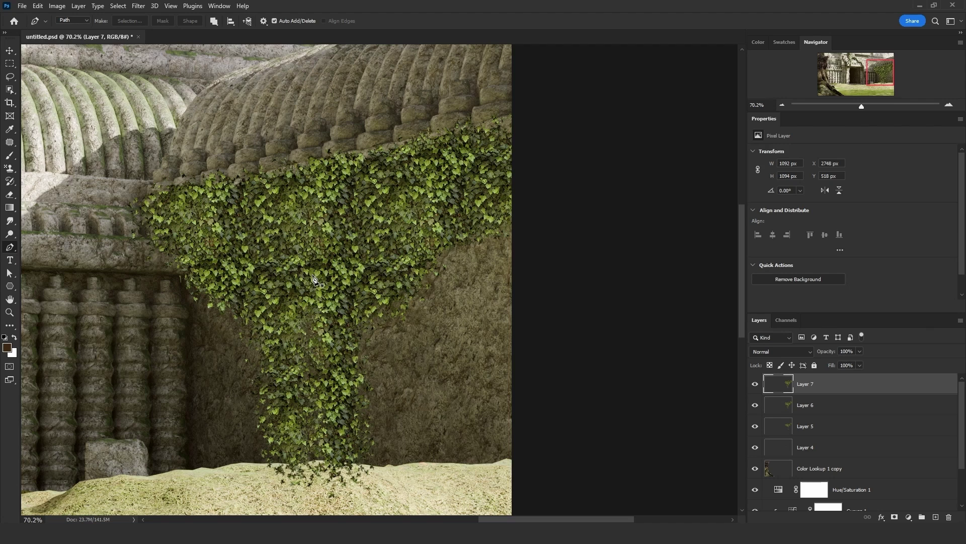
click(754, 385)
drag(755, 401, 755, 426)
scroll(226, 285, up, 2)
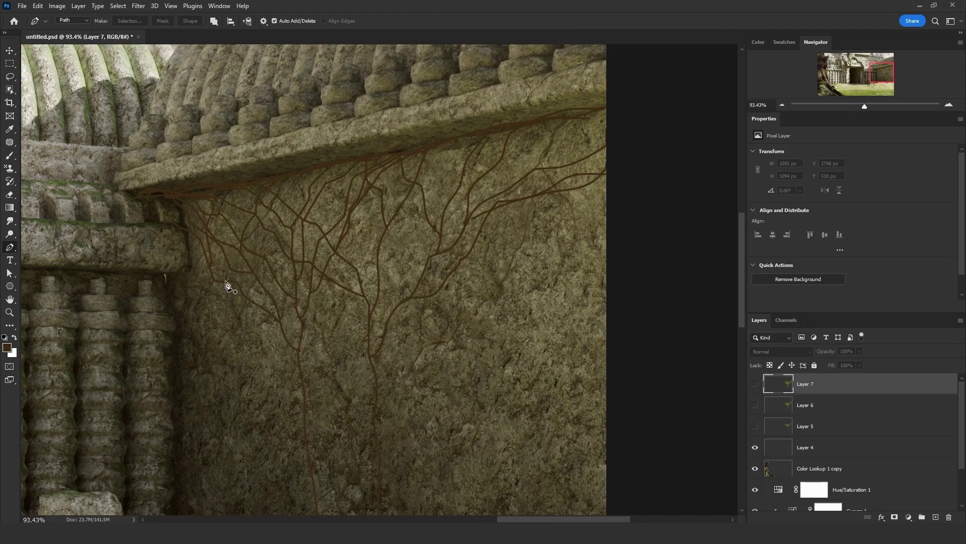
Rename the vine layer, Layer 4, to 'Stroke'
click(9, 51)
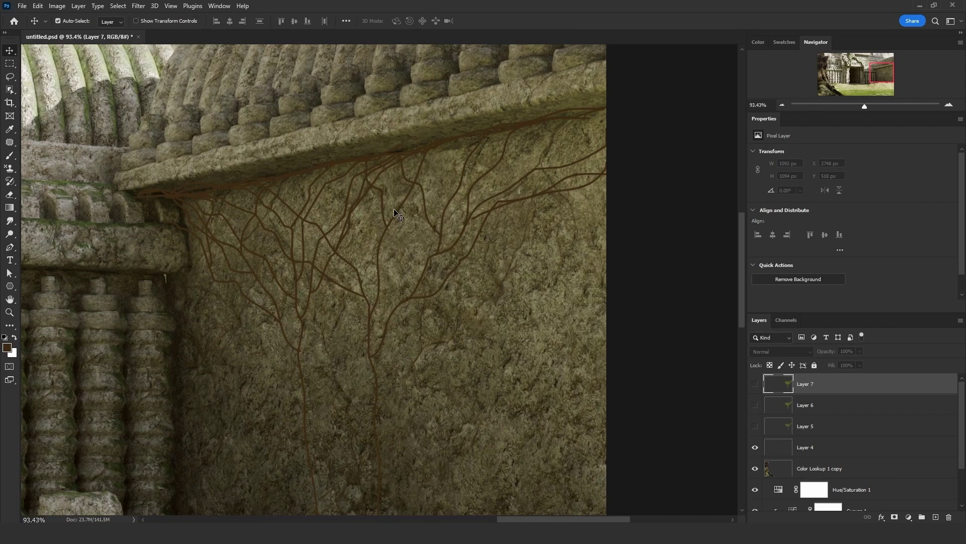
scroll(331, 251, up, 1)
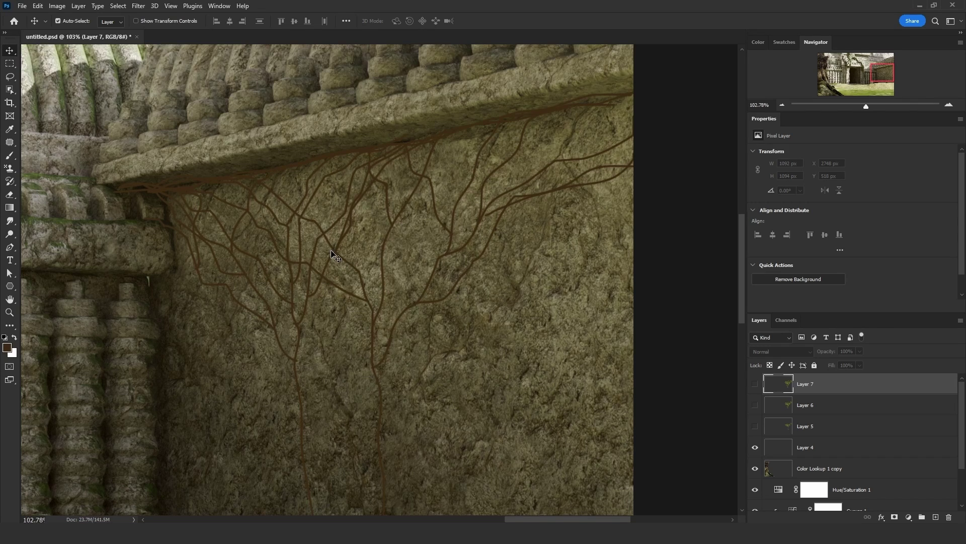
click(839, 449)
double_click(815, 448)
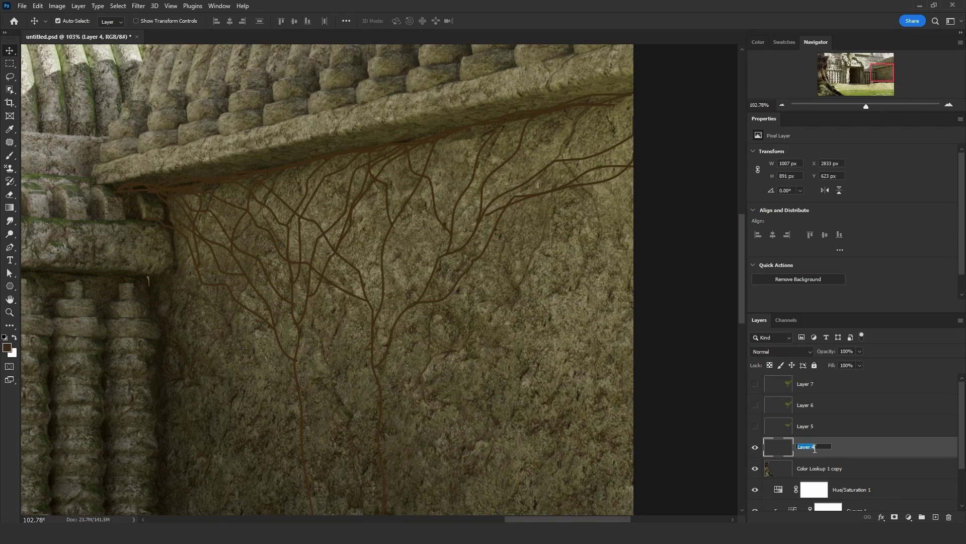
text(Stroke)
key(Return)
Add a Bevel & Emboss effect to the Stroke layer and reset it to defaults
double_click(807, 448)
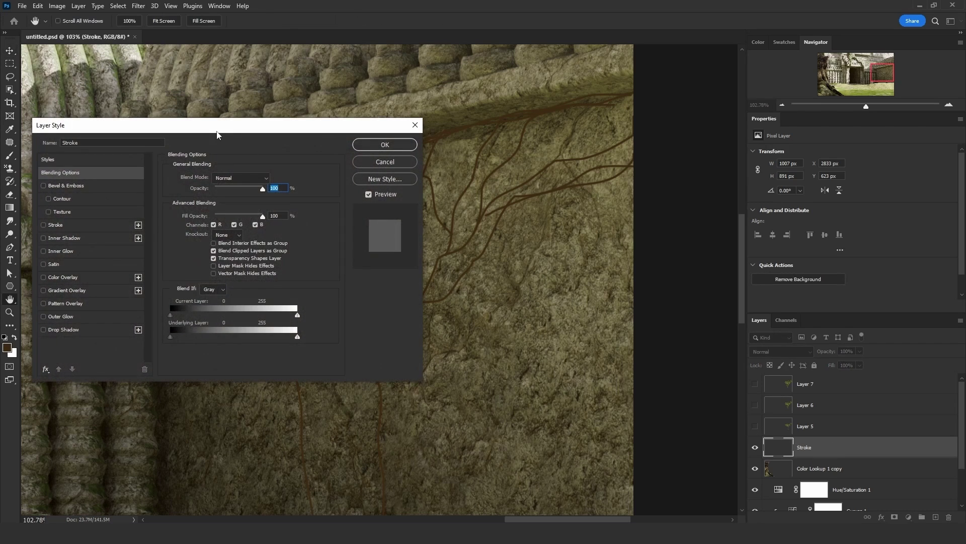
drag(217, 135, 675, 186)
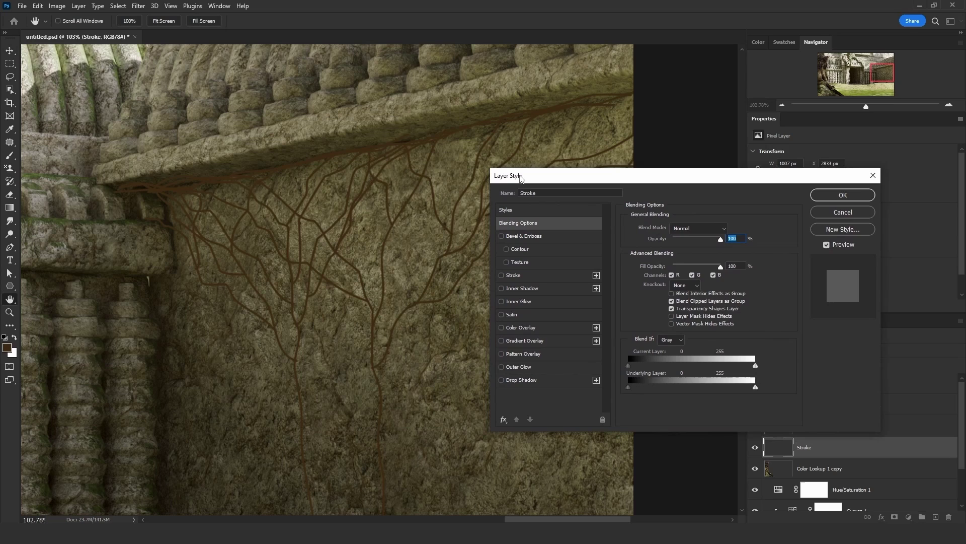
drag(521, 179, 622, 176)
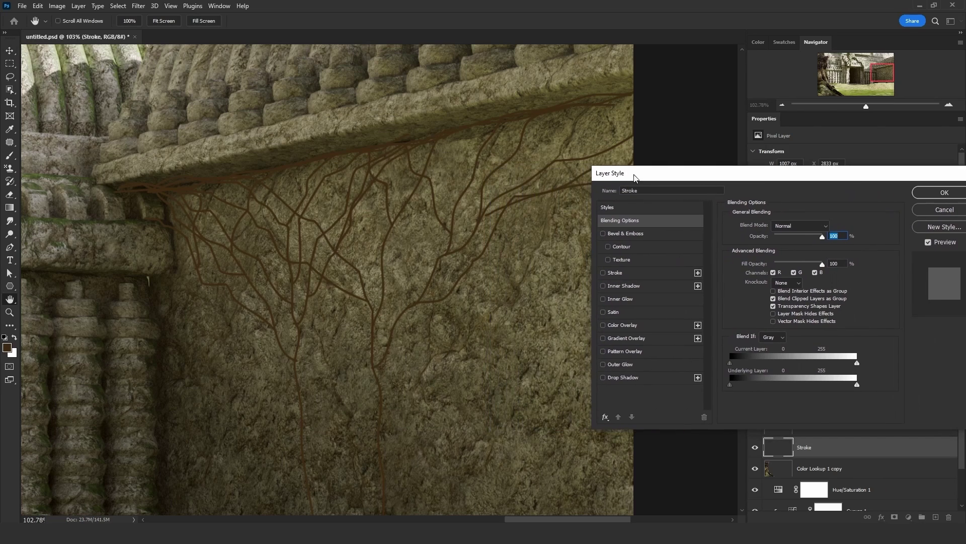
click(617, 233)
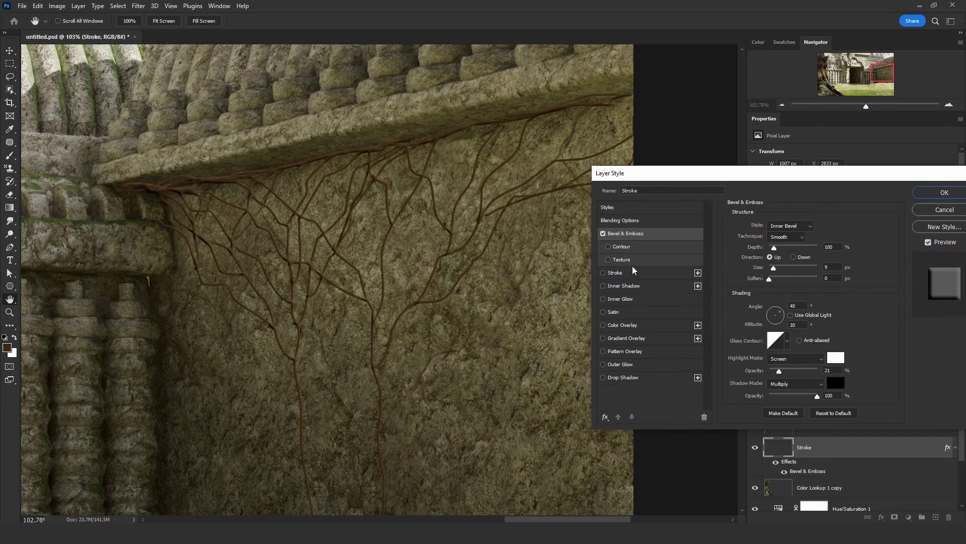
click(831, 412)
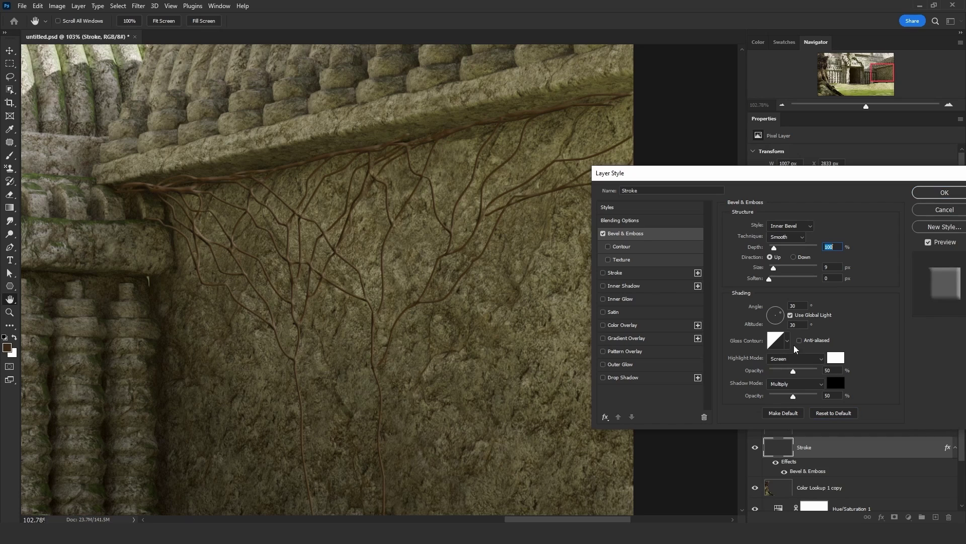
Give the bevel its own 90° light, depth 501%, highlight 20%, shadow 40%, and enable Texture
click(791, 315)
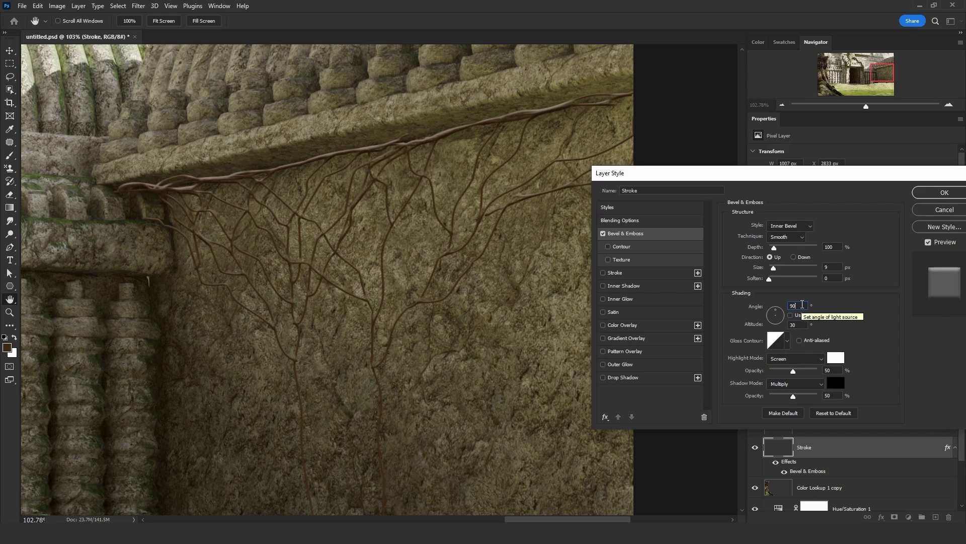
drag(784, 371, 779, 371)
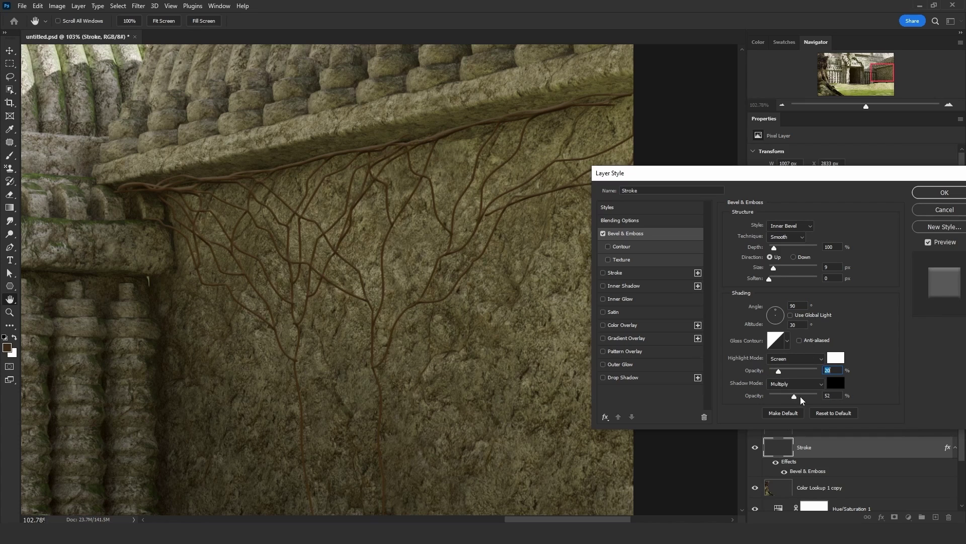
drag(800, 397, 816, 398)
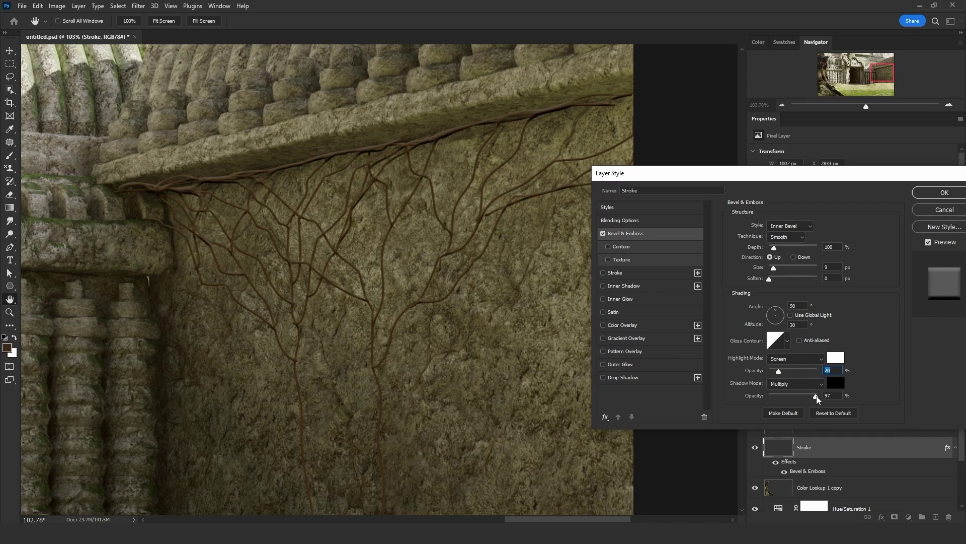
drag(781, 247, 775, 270)
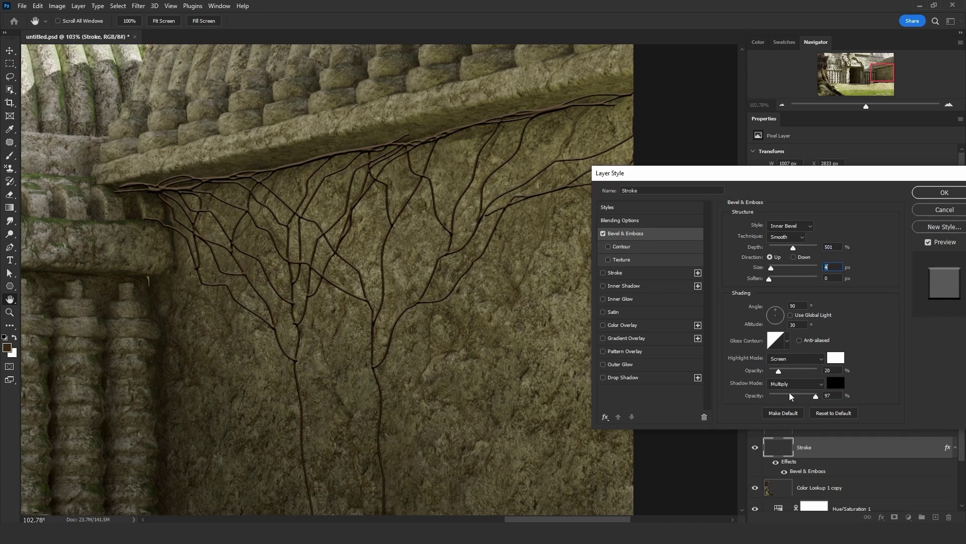
drag(789, 394, 791, 396)
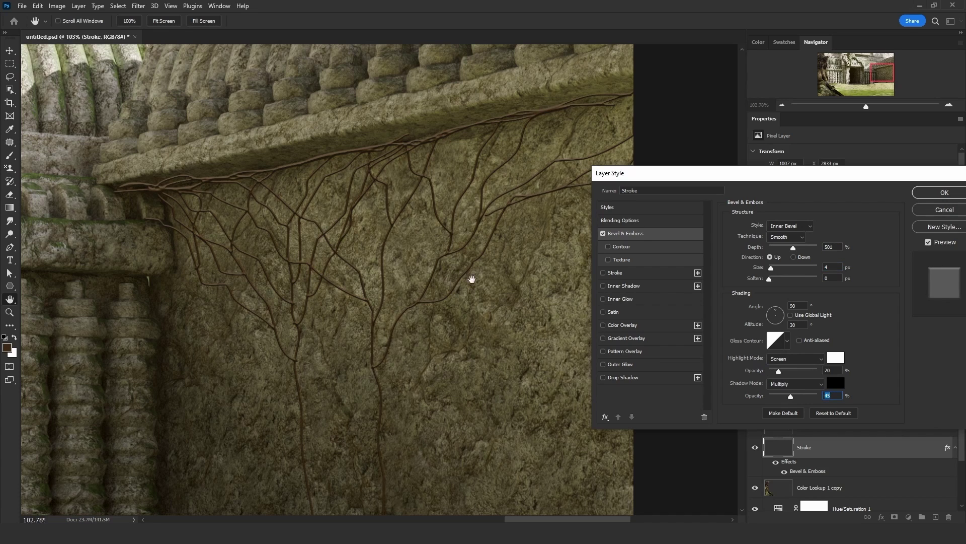
click(623, 260)
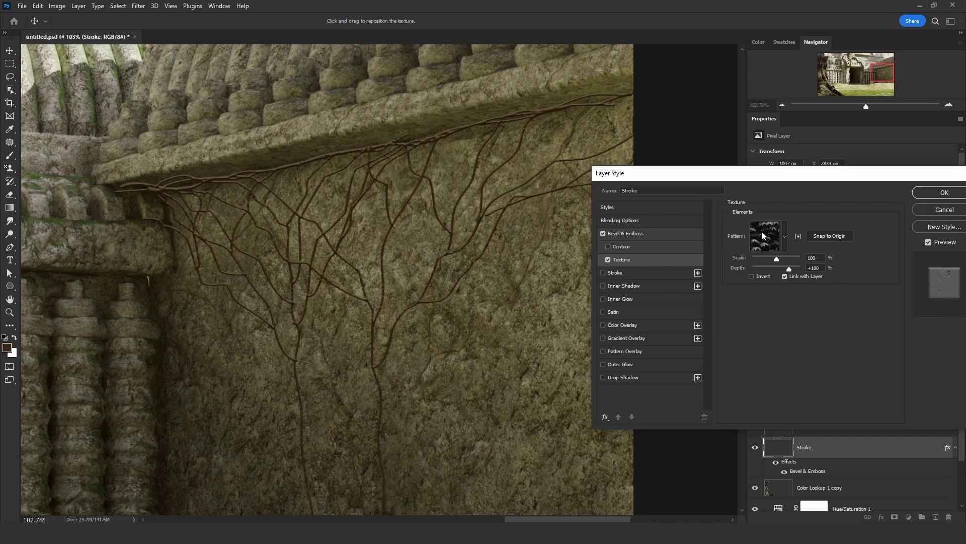
Append the default patterns to the bevel texture's pattern list
click(783, 234)
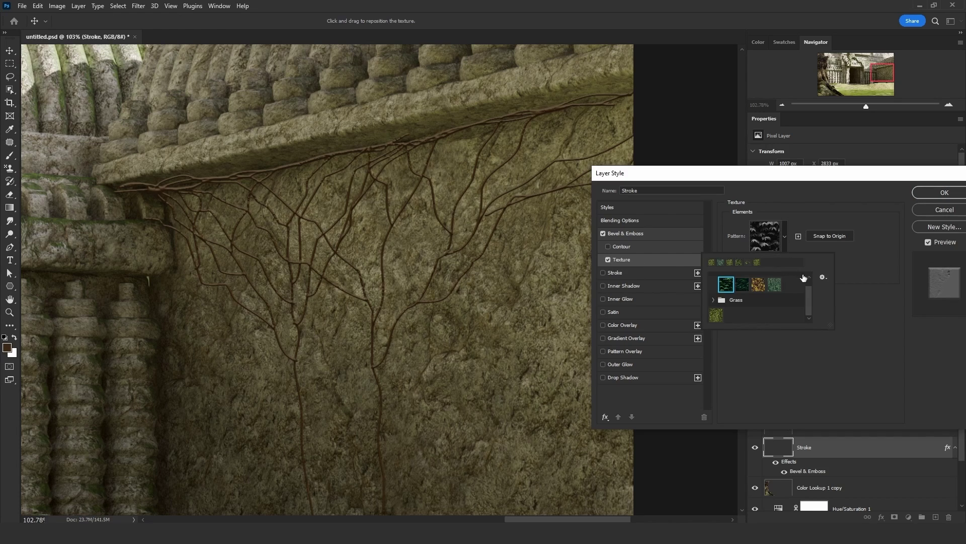
scroll(754, 291, up, 1)
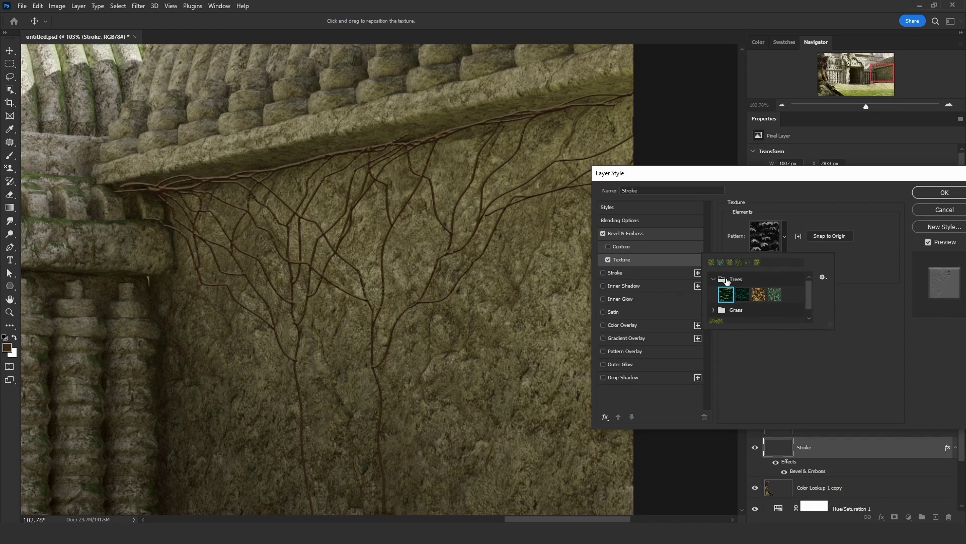
click(775, 296)
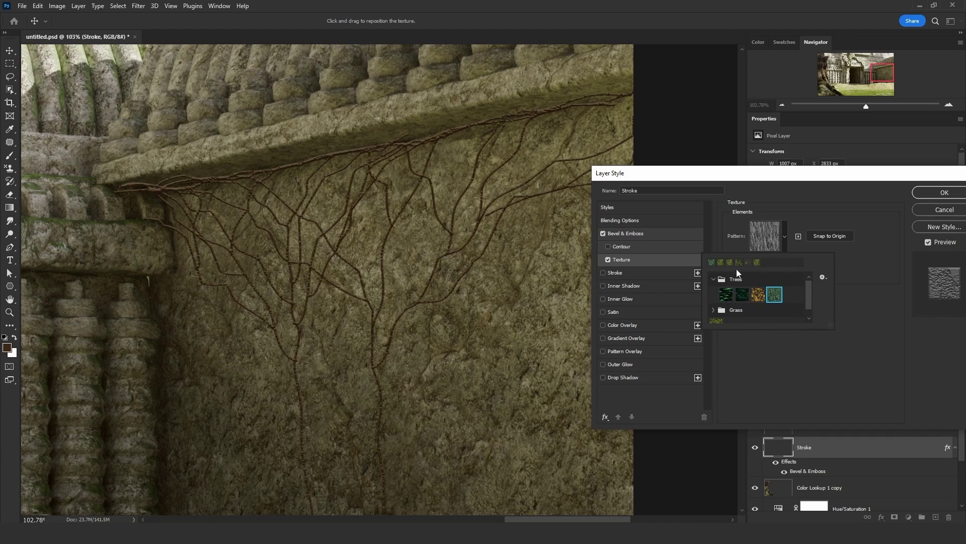
click(823, 277)
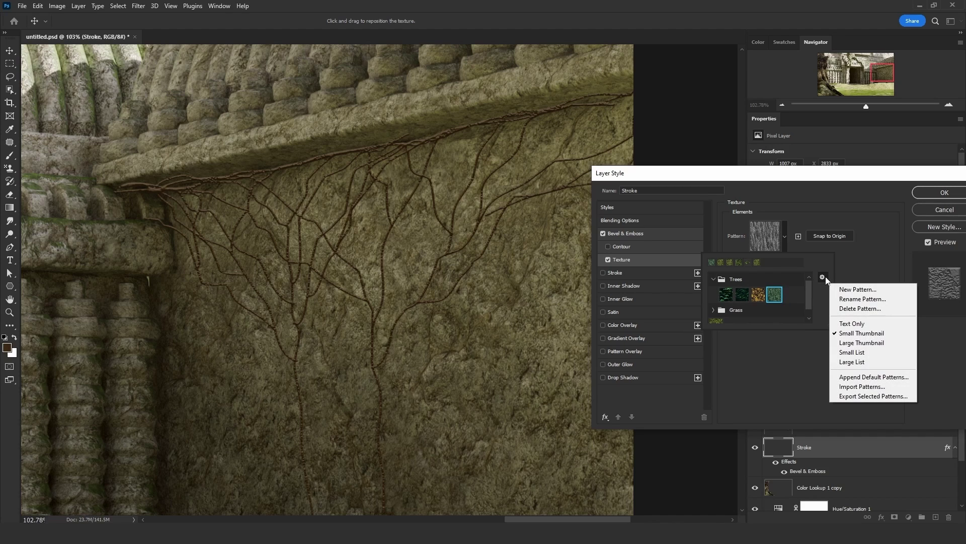
click(854, 381)
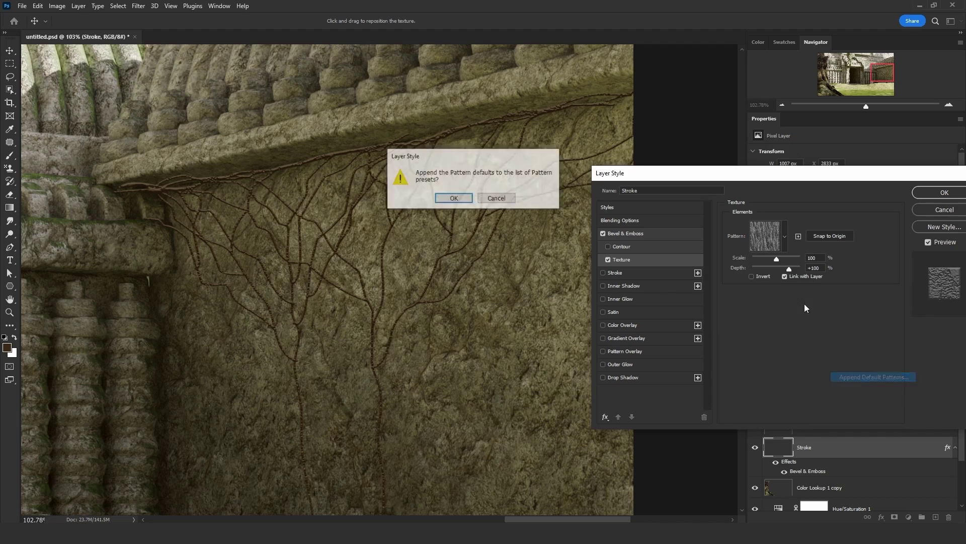
click(453, 197)
Texture the bevel with a Trees pattern at 53% scale and +18 depth, then apply the style
click(785, 237)
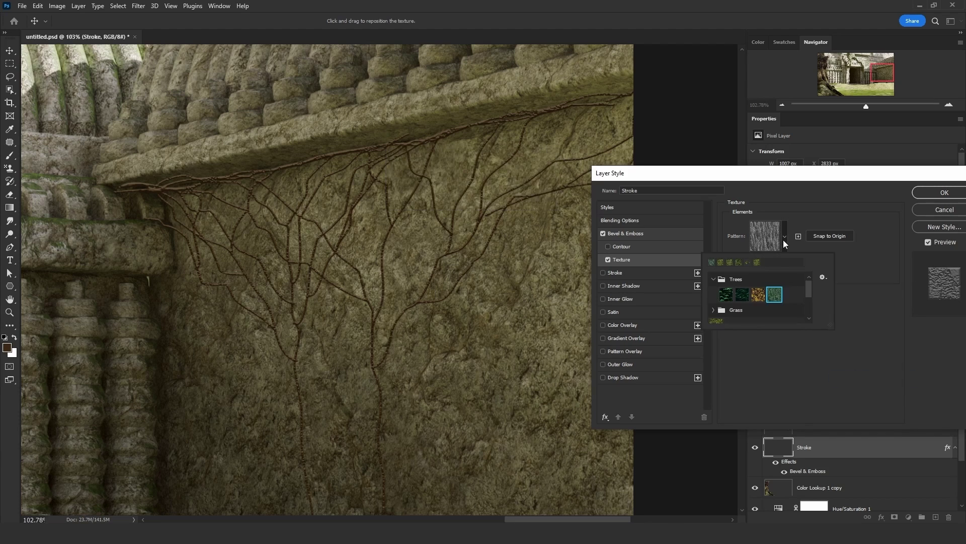
scroll(805, 302, down, 2)
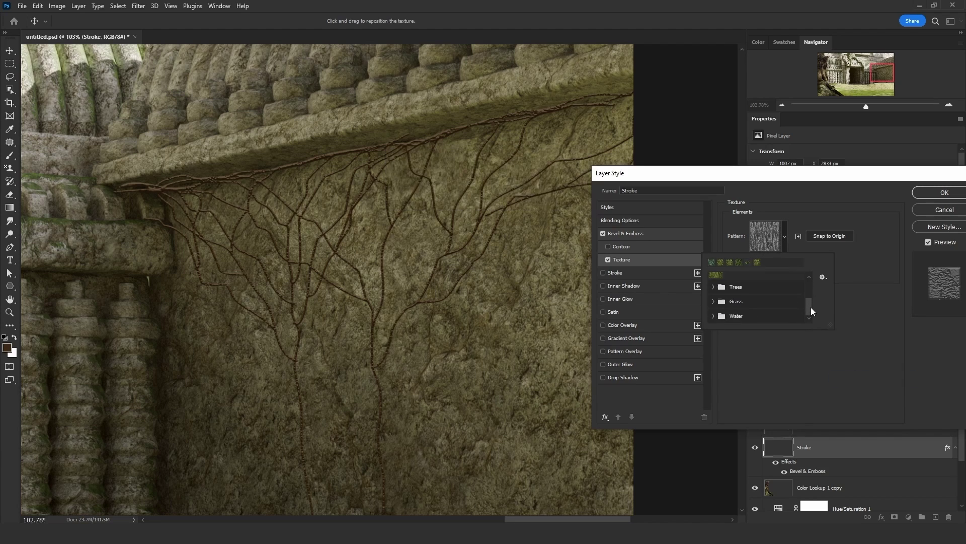
click(714, 287)
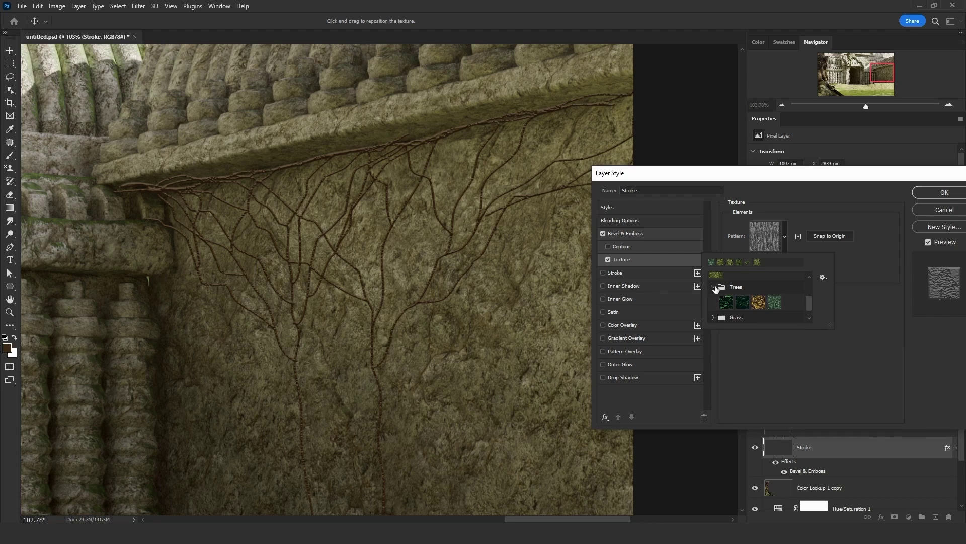
click(776, 303)
click(772, 372)
mouse_move(778, 269)
mouse_down()
mouse_move(765, 260)
mouse_move(776, 272)
mouse_up()
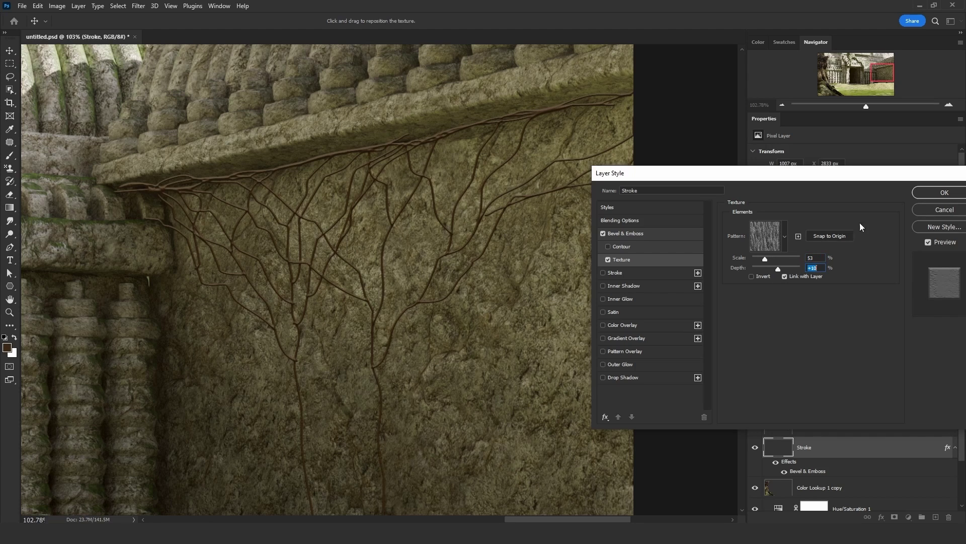
click(945, 192)
click(10, 312)
drag(409, 259, 388, 259)
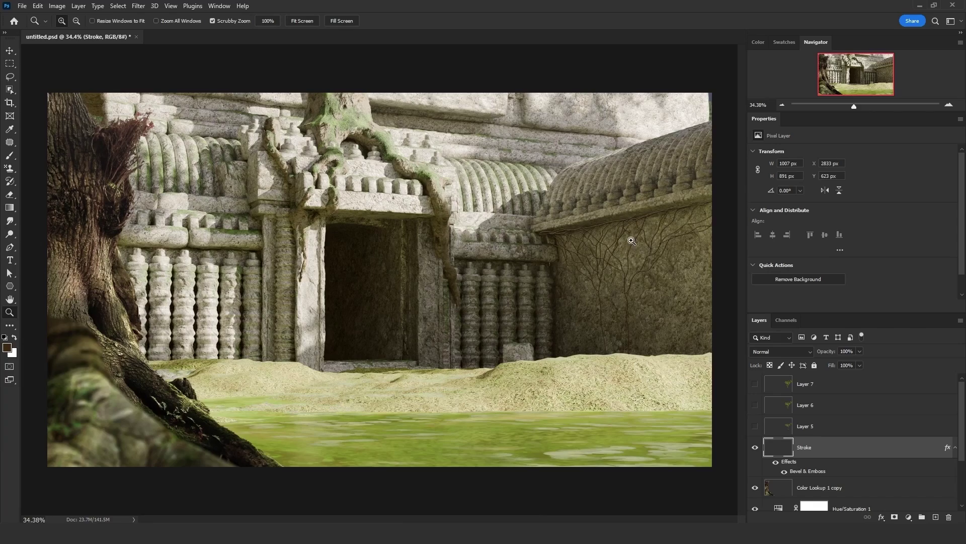
Make ivy Layers 5, 6 and 7 visible again
drag(633, 240, 665, 241)
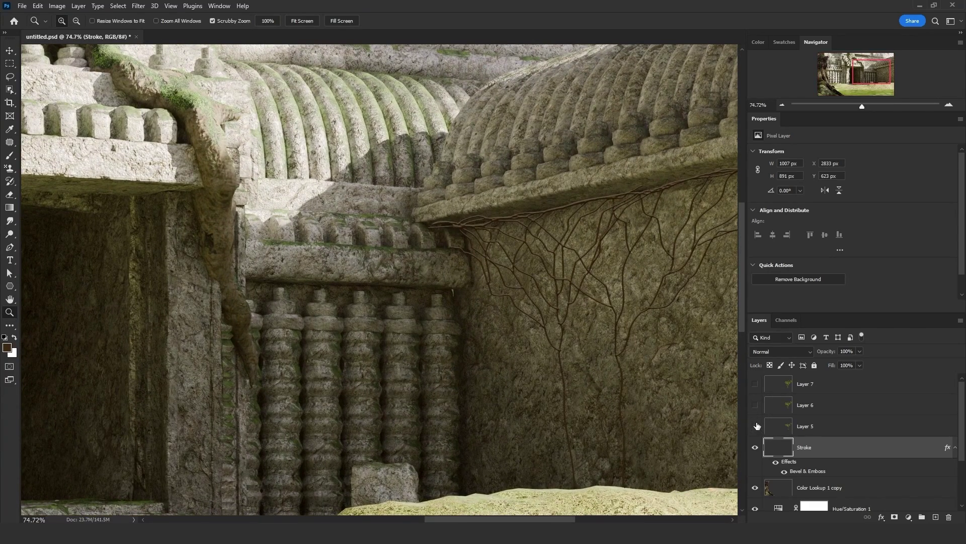
drag(757, 426, 755, 383)
drag(653, 312, 642, 312)
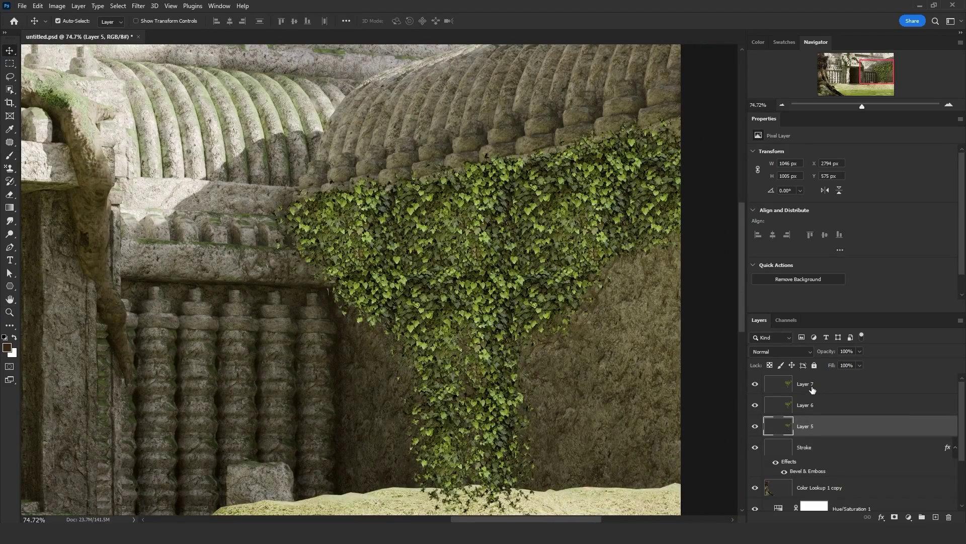
Merge Layers 5–7 into Layer 7 and duplicate it as Layer 7 copy
shift+click(815, 388)
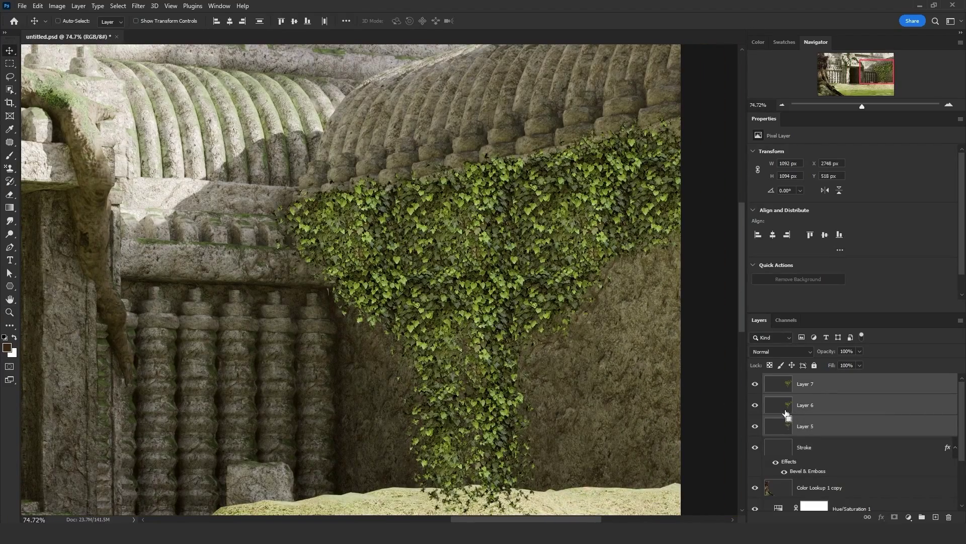
key(ctrl+e)
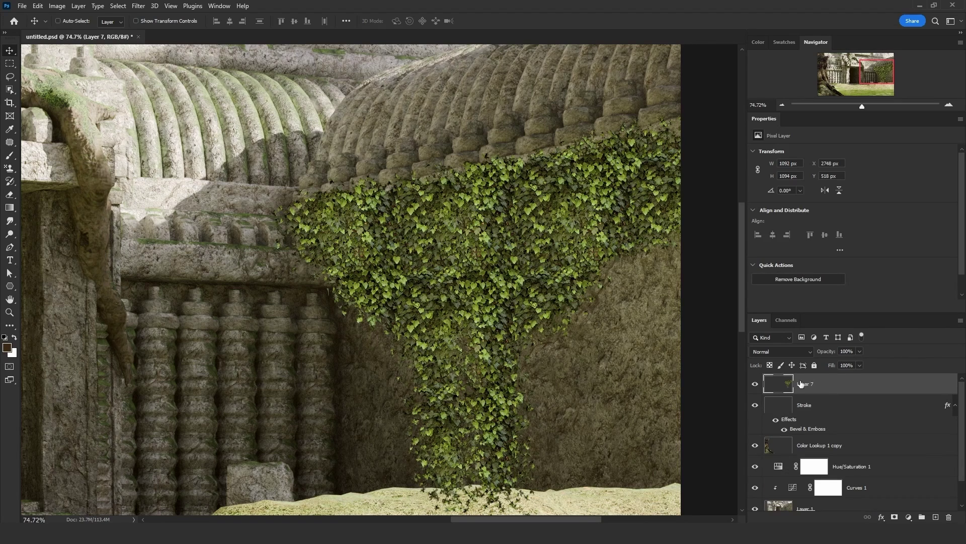
drag(807, 389, 936, 517)
Fill a new layer with black and merge it into Layer 7 copy
click(935, 517)
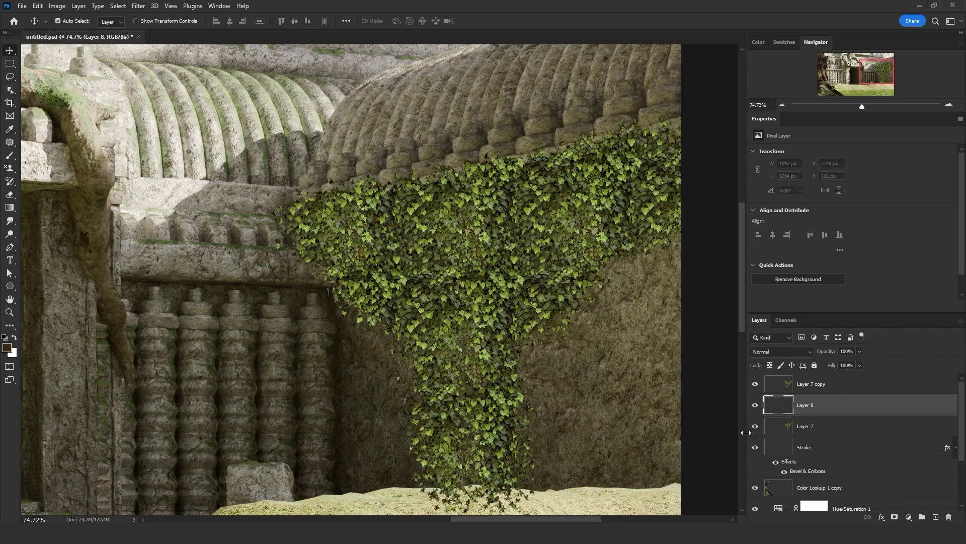
key(shift+F5)
click(693, 181)
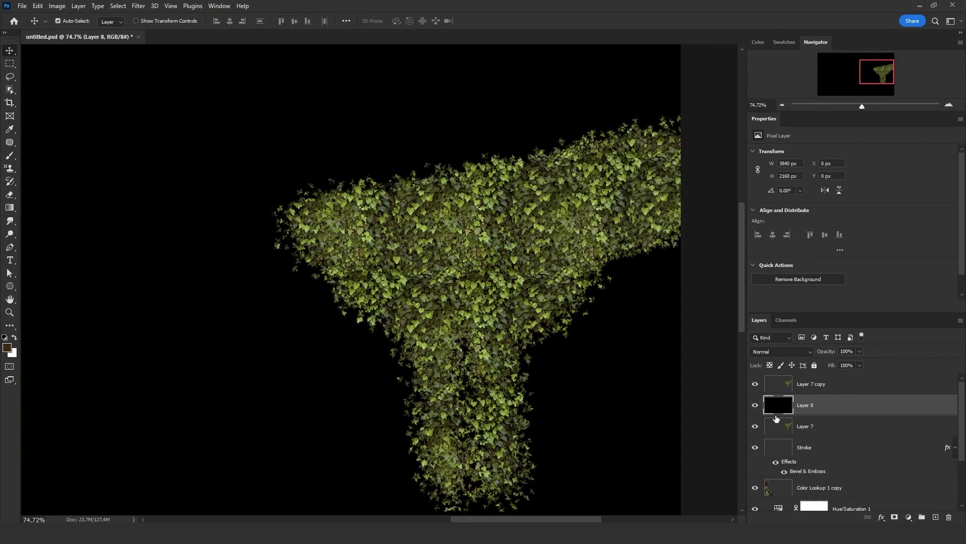
ctrl+click(821, 385)
key(ctrl+e)
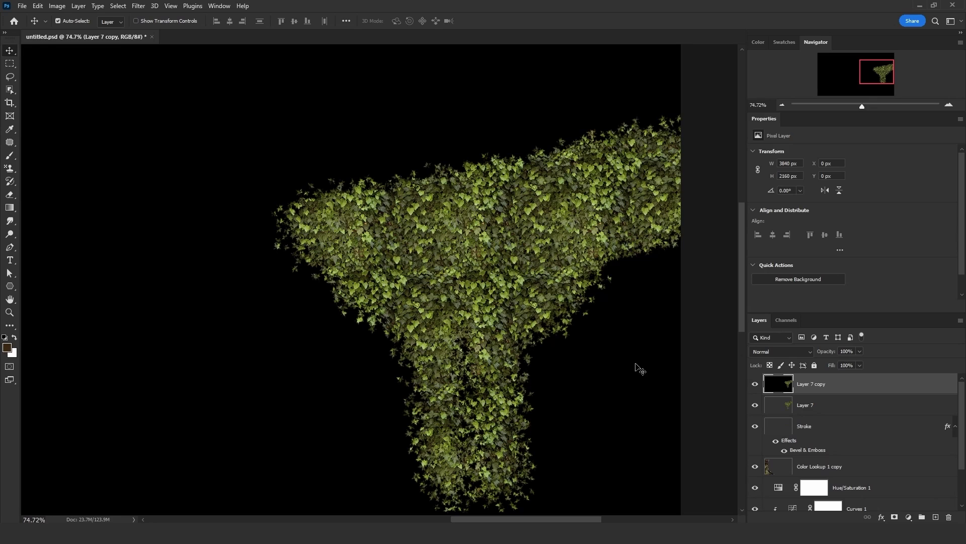
Hide the black-backed ivy copy and turn its brightness into a selection via Quick Mask
key(ctrl+a)
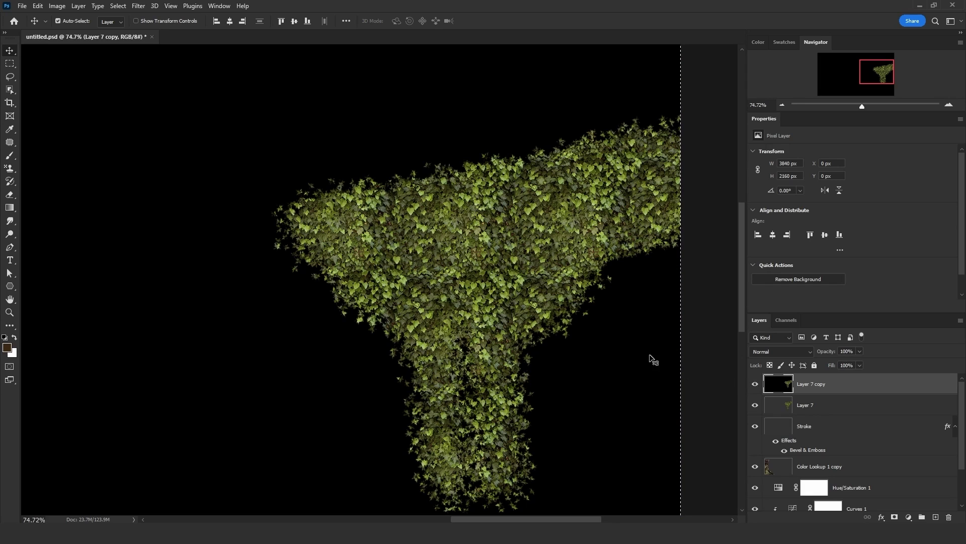
click(754, 384)
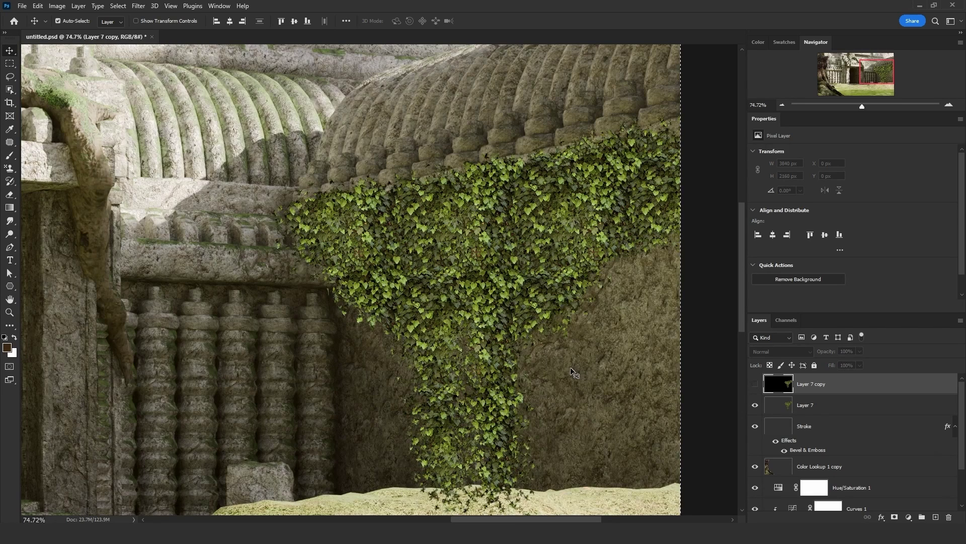
key(q)
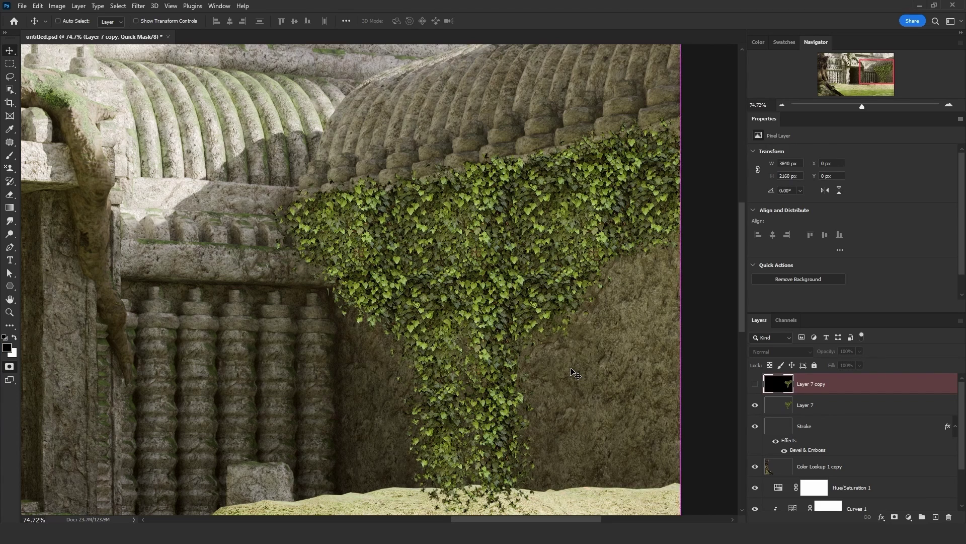
key(ctrl+i)
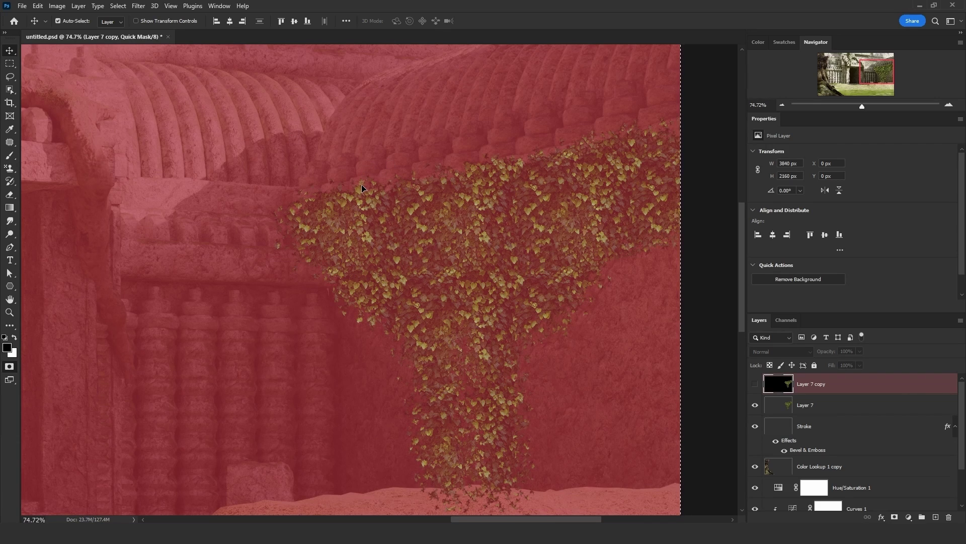
key(q)
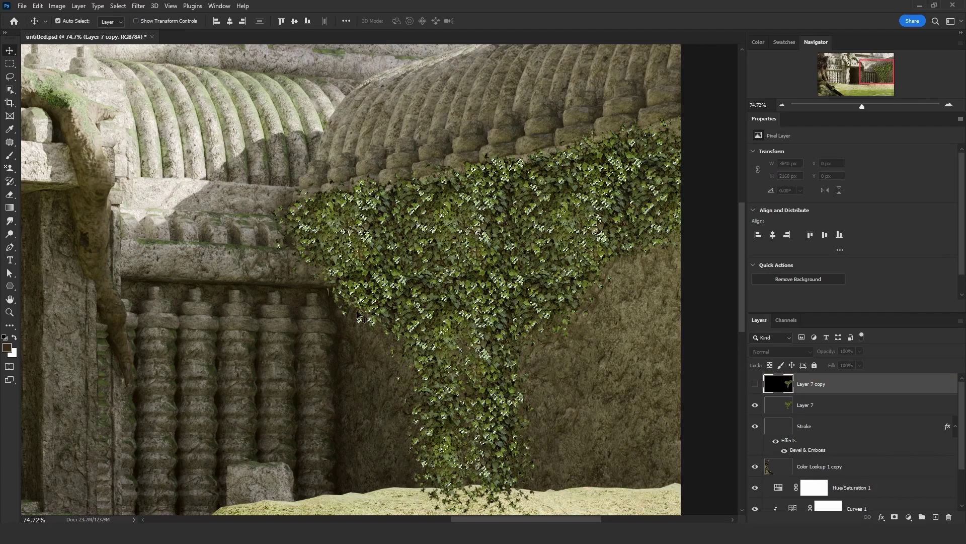
Add a brightness-based layer mask to Layer 7
click(783, 407)
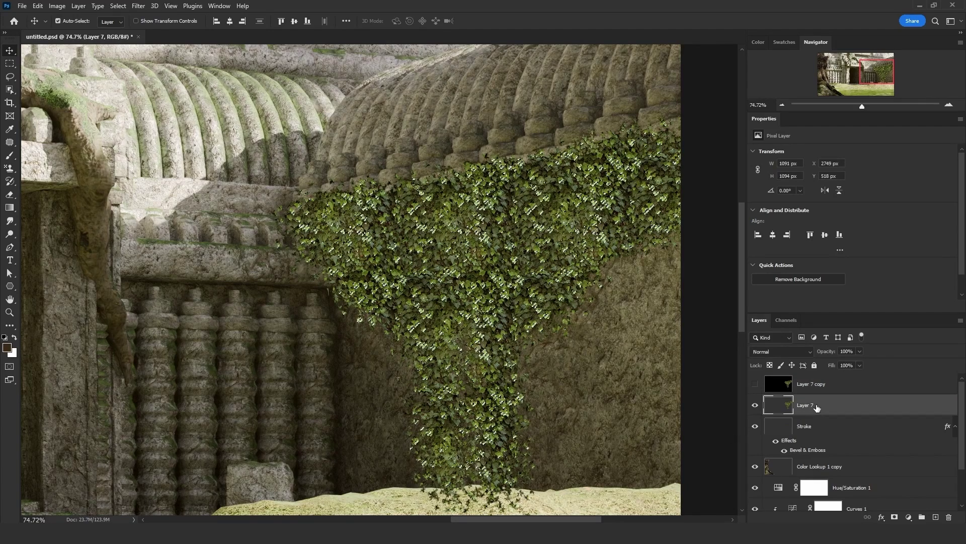
click(894, 518)
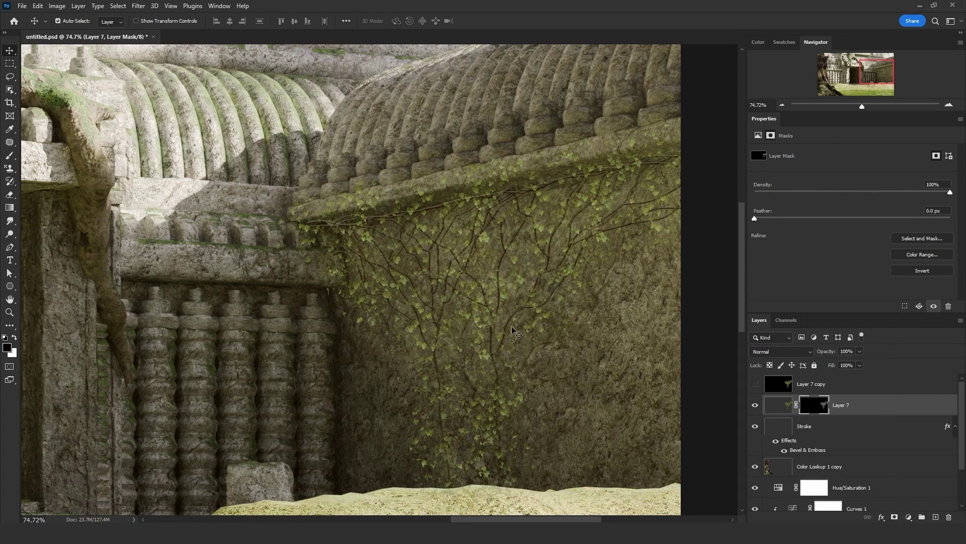
alt+click(819, 411)
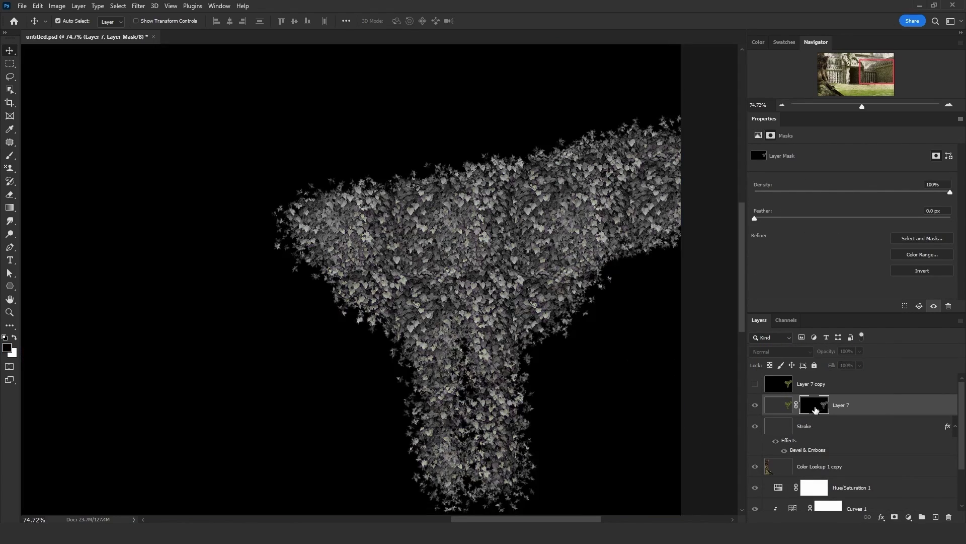
click(779, 408)
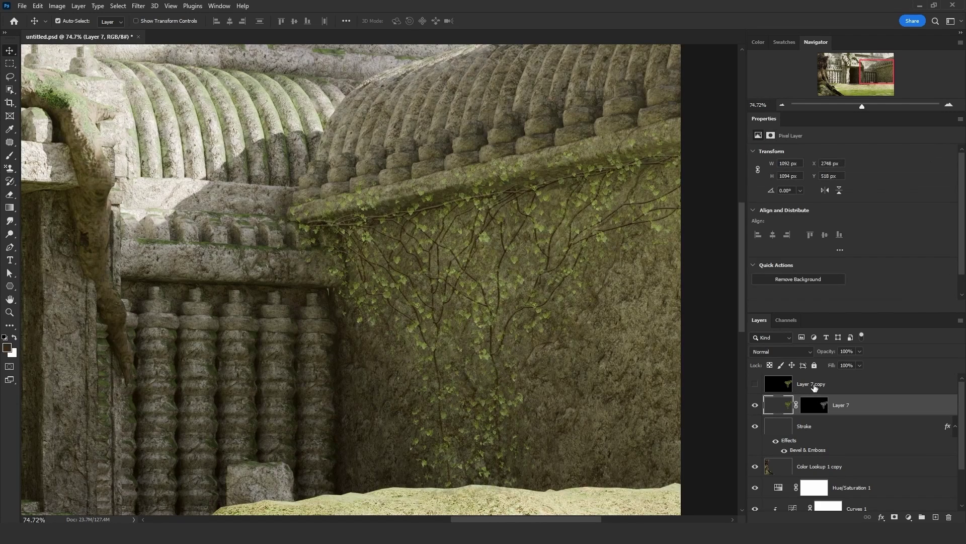
Delete Layer 7 copy, duplicate masked Layer 7, hide the original, and target the copy's mask
click(815, 385)
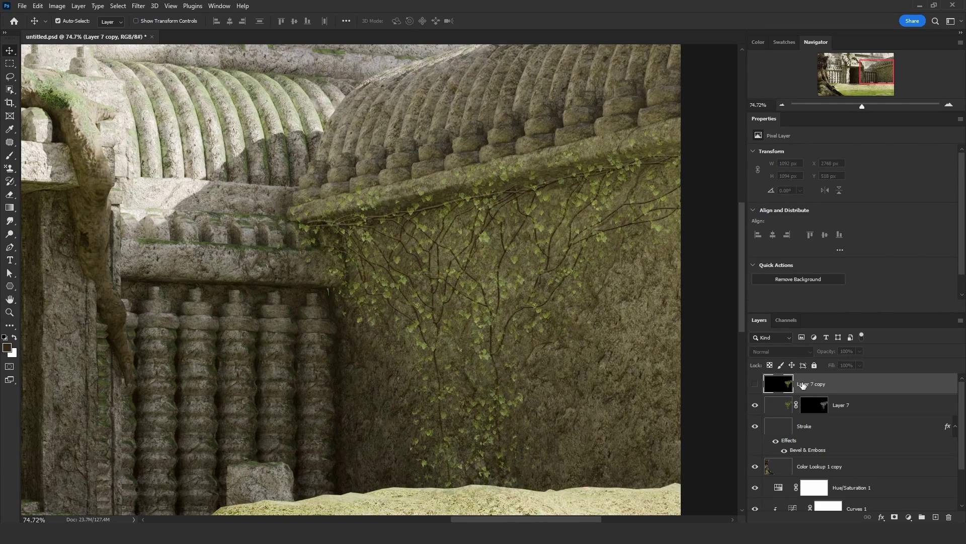
key(Delete)
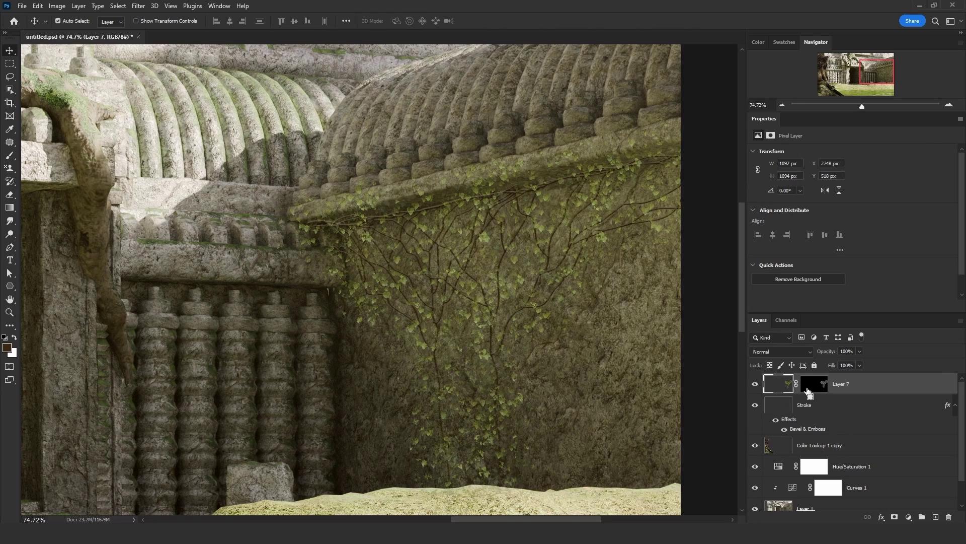
key(ctrl)
key(ctrl+j)
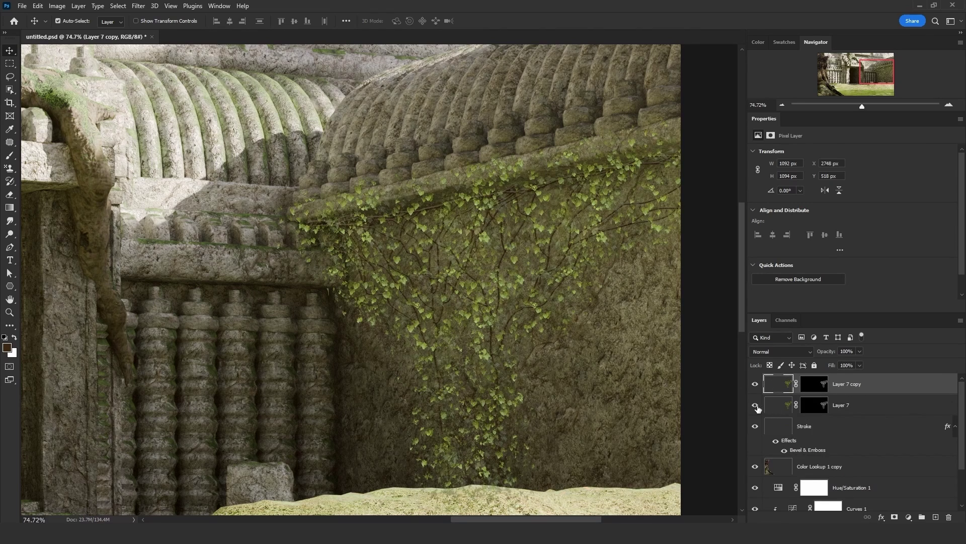
click(756, 406)
click(814, 386)
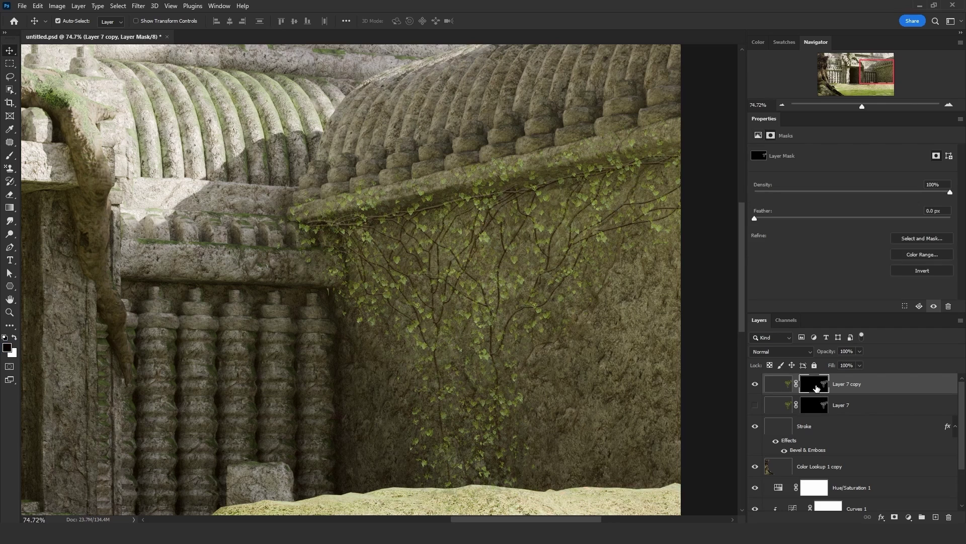
Brighten Layer 7 copy's mask with Levels, setting the input range to 37–51
key(ctrl)
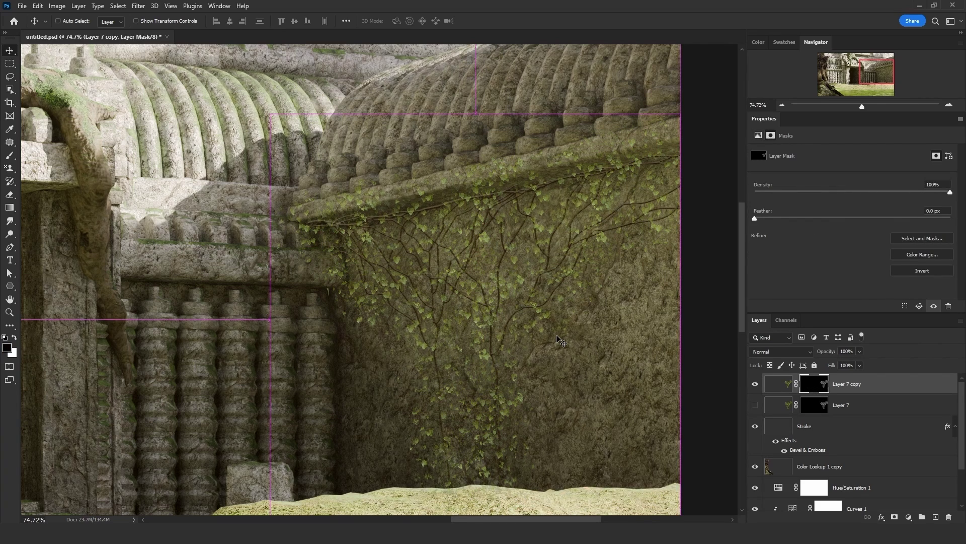
key(ctrl+l)
drag(777, 161, 118, 217)
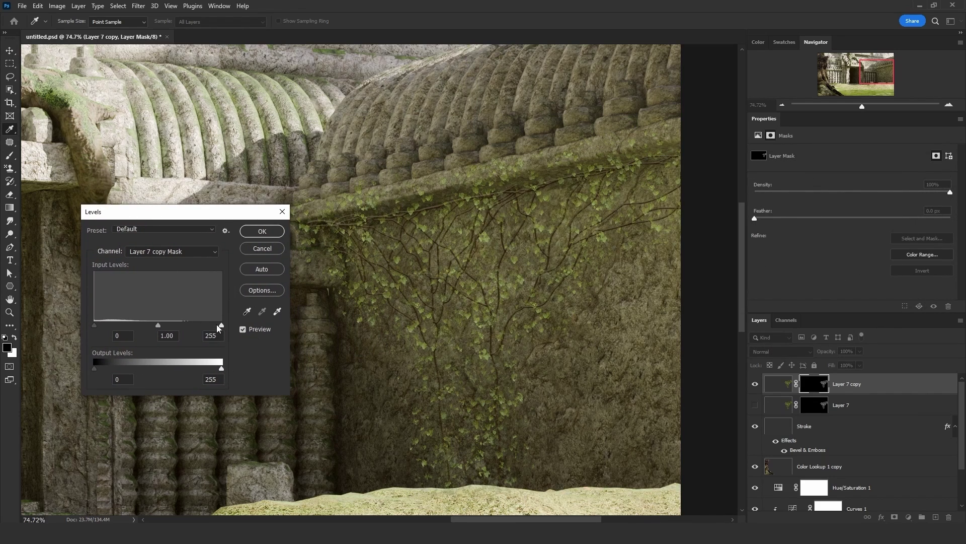
drag(218, 325, 120, 327)
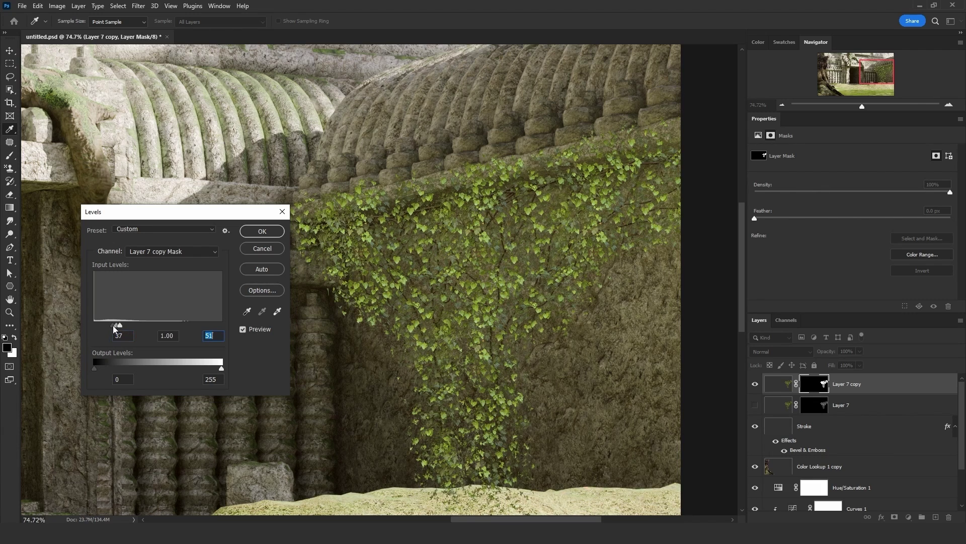
click(262, 231)
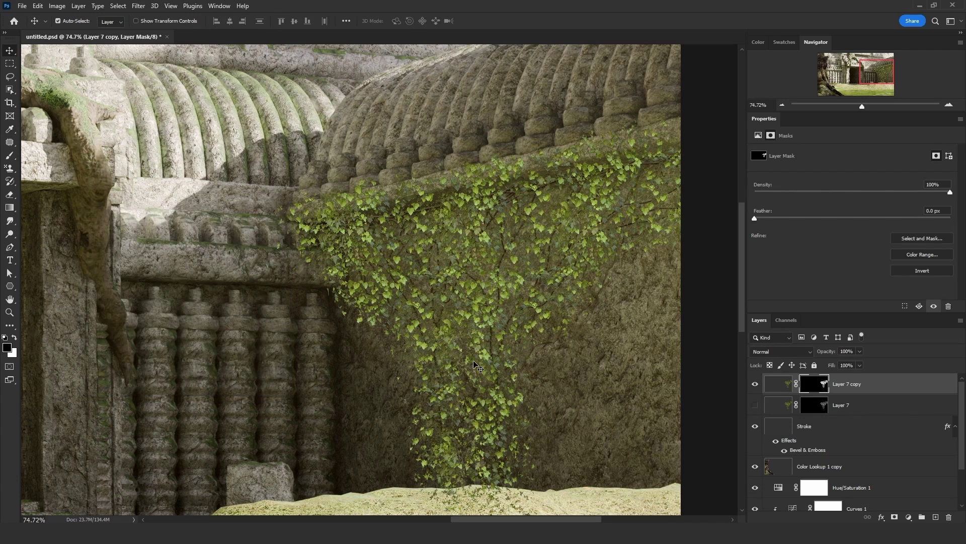
click(848, 407)
Show Layer 7 again and delete its layer mask
click(754, 406)
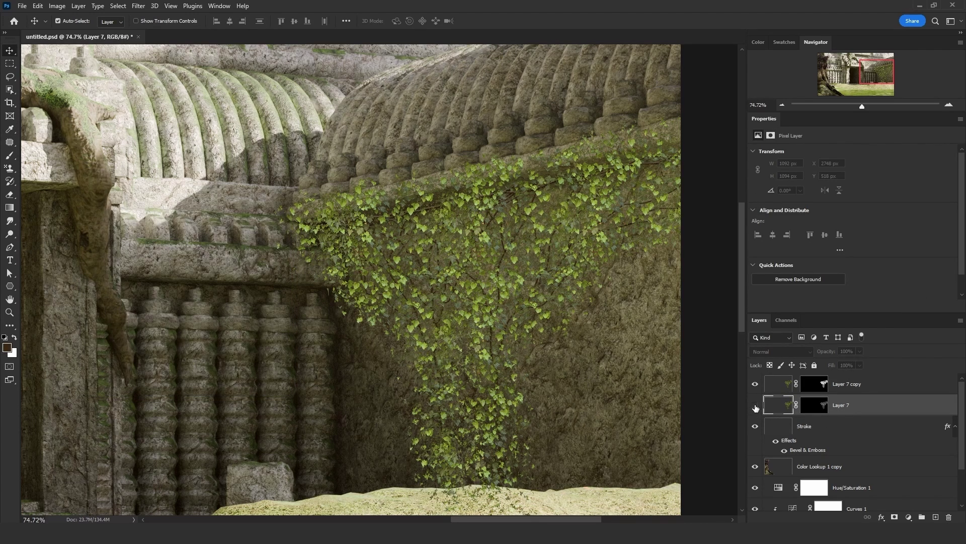
click(755, 407)
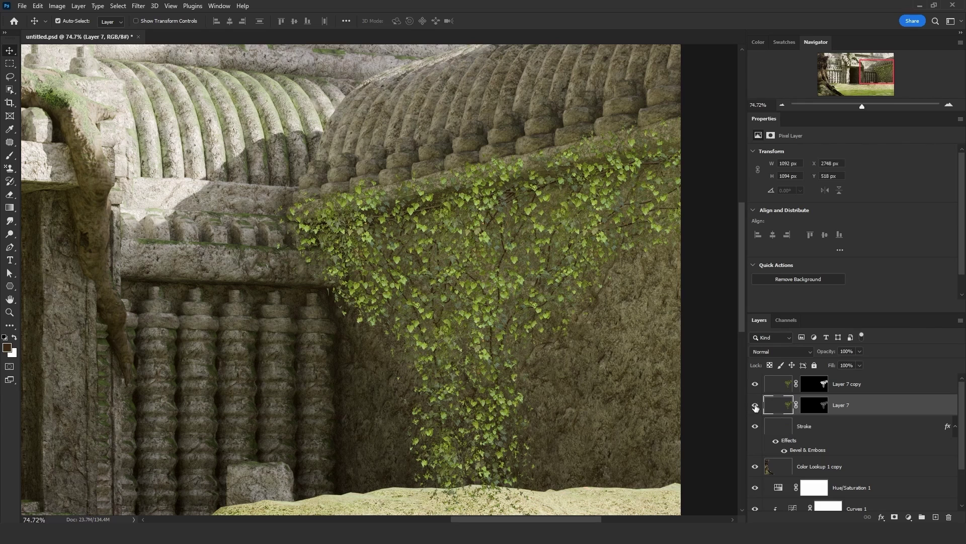
right_click(818, 408)
click(846, 424)
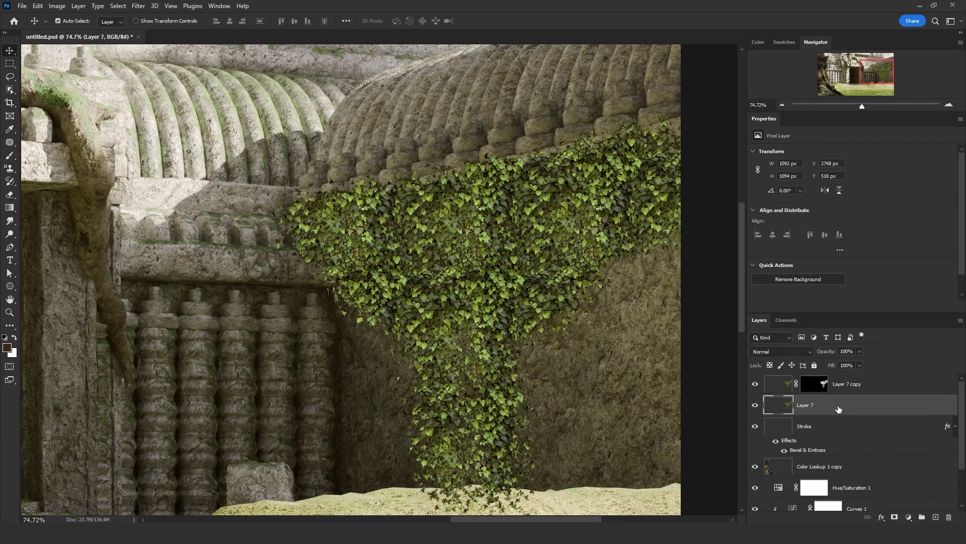
Set Layer 7's Blend If to Green, splitting the Current Layer dark slider at 50/62
double_click(839, 409)
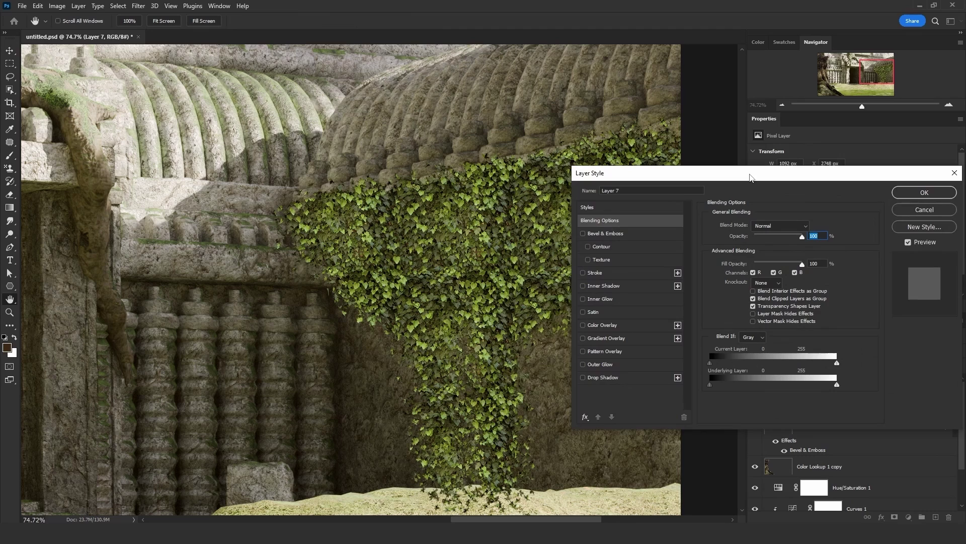
drag(745, 171, 203, 150)
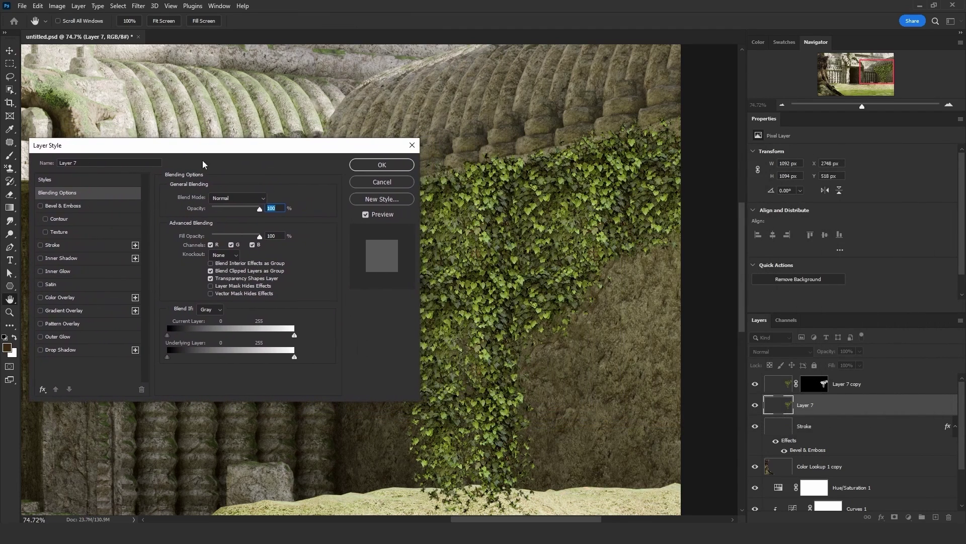
click(213, 309)
click(211, 329)
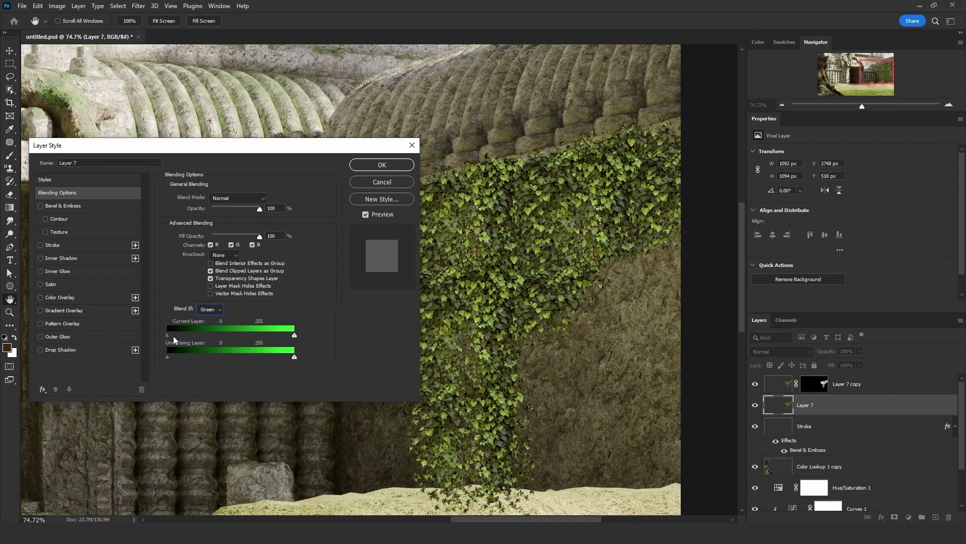
drag(173, 336, 201, 335)
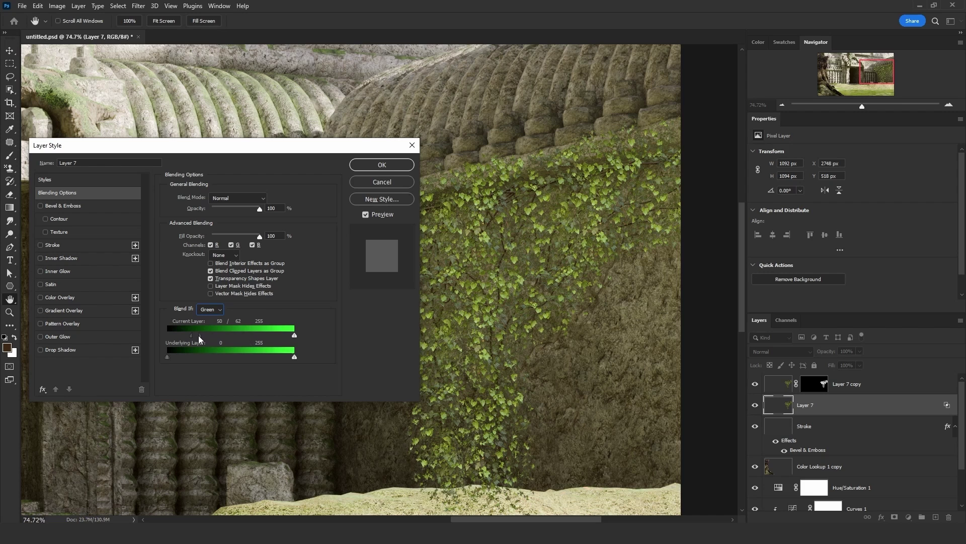
Apply the Blend If, then convert Layer 7 to a smart object and rasterize it
click(391, 164)
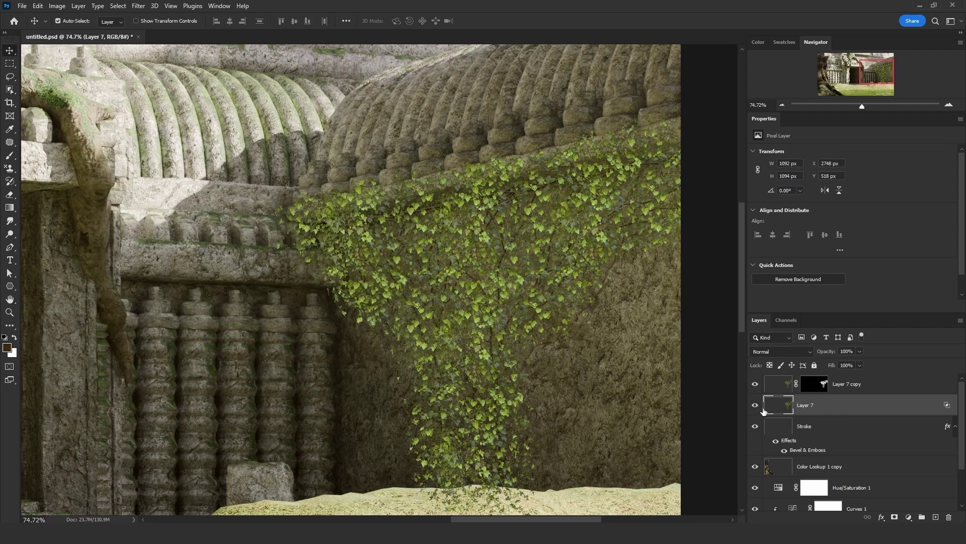
right_click(835, 410)
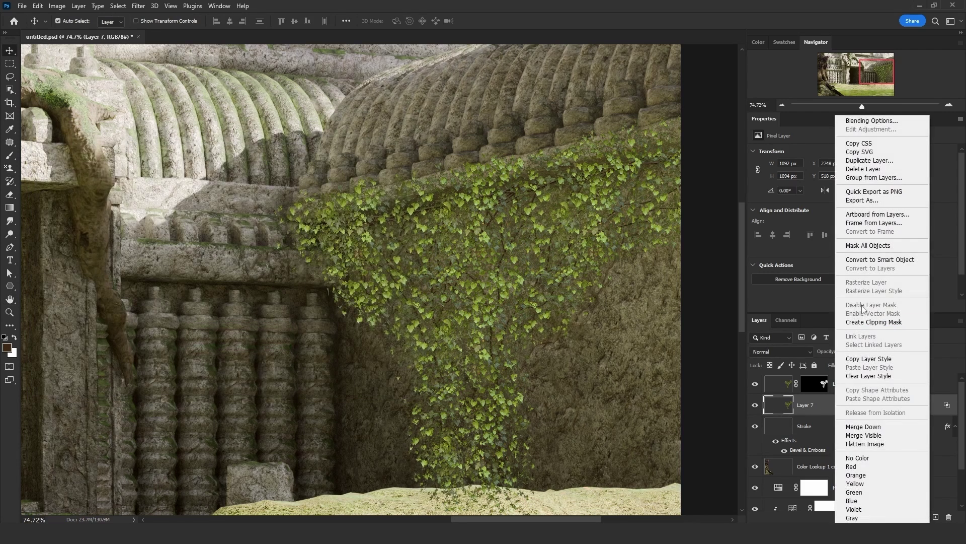
click(877, 259)
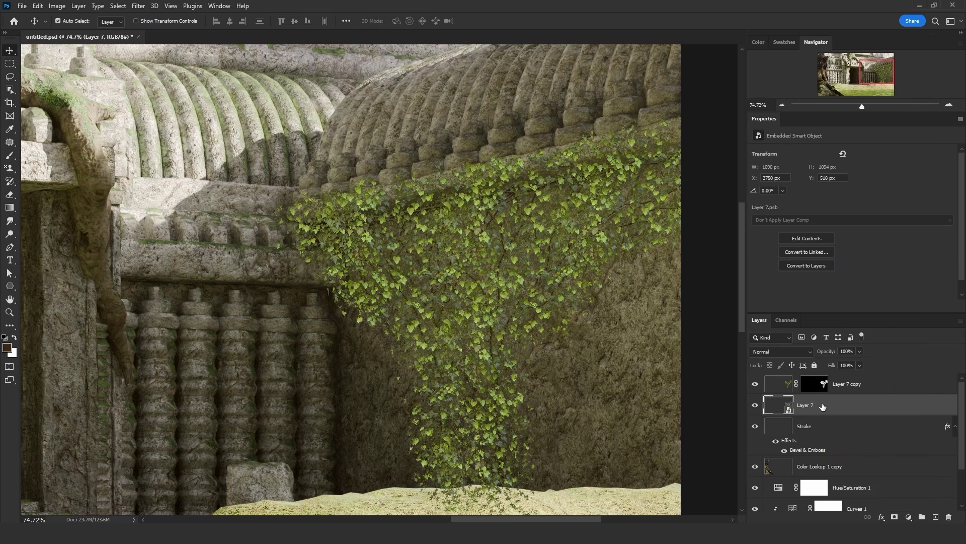
right_click(822, 407)
click(857, 305)
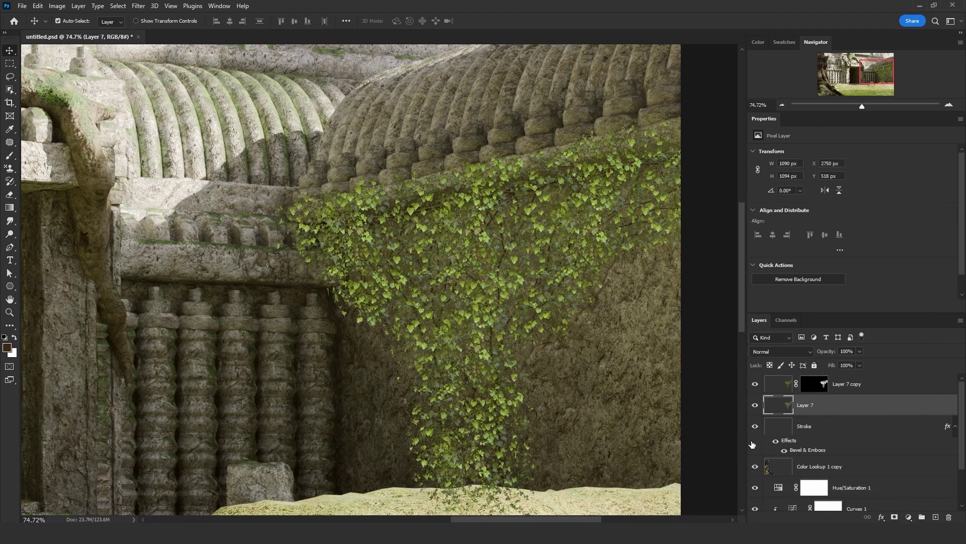
Merge Layer 7 and Layer 7 copy into one layer and duplicate it
key(l)
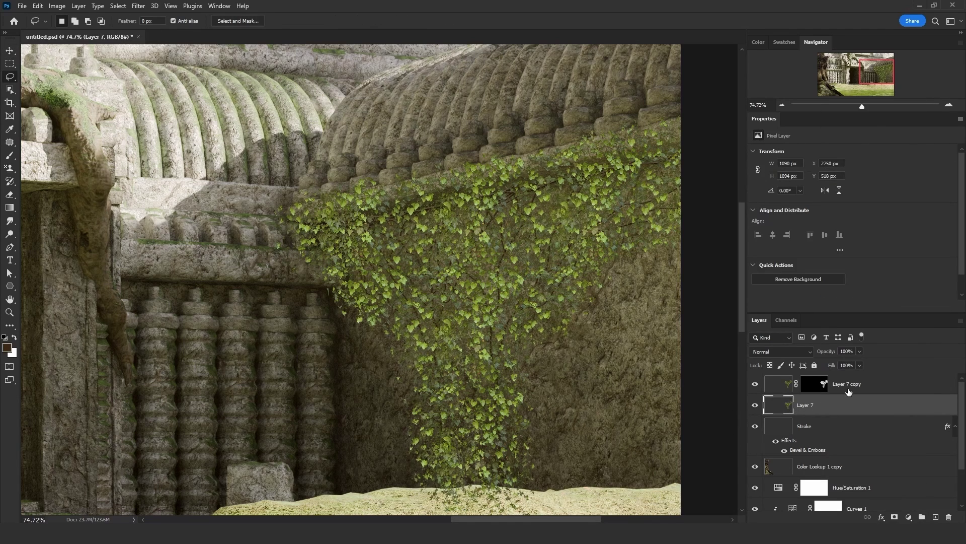
shift+click(851, 391)
key(ctrl+e)
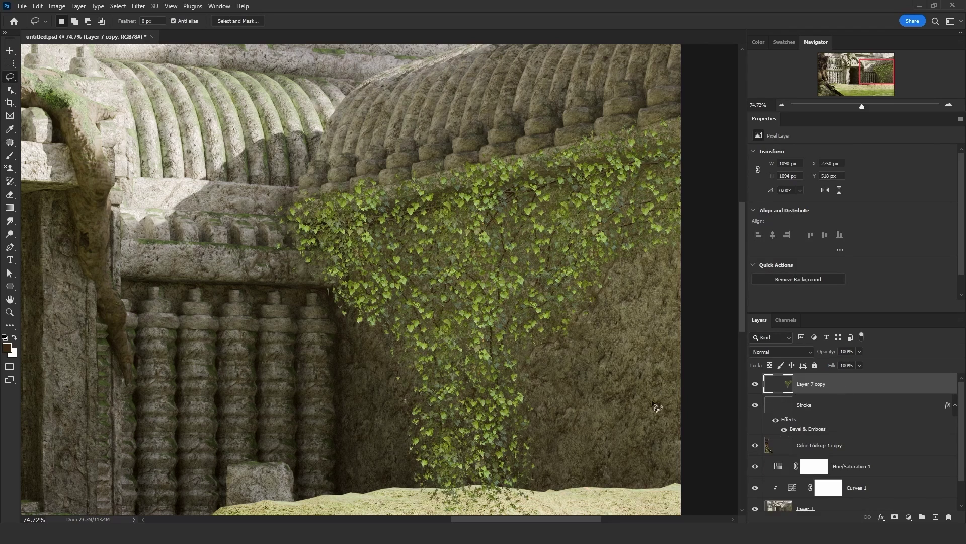
scroll(493, 462, down, 1)
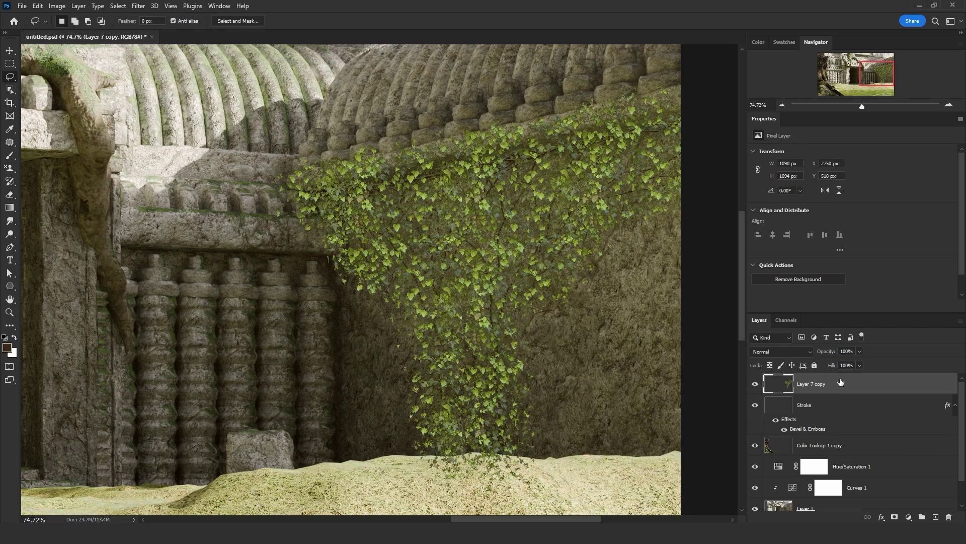
key(ctrl+j)
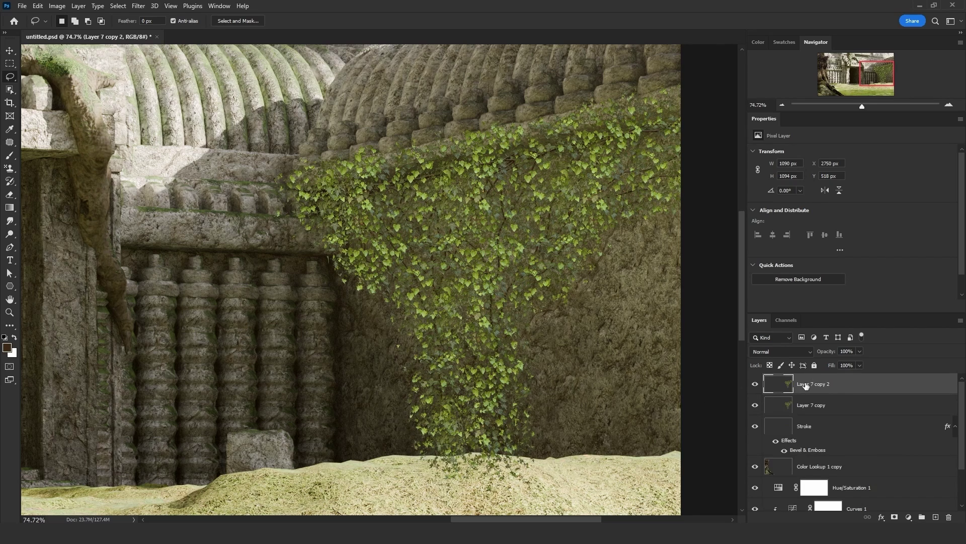
Make a mask from transparency, move it onto Layer 7 copy, and delete the duplicate
click(79, 6)
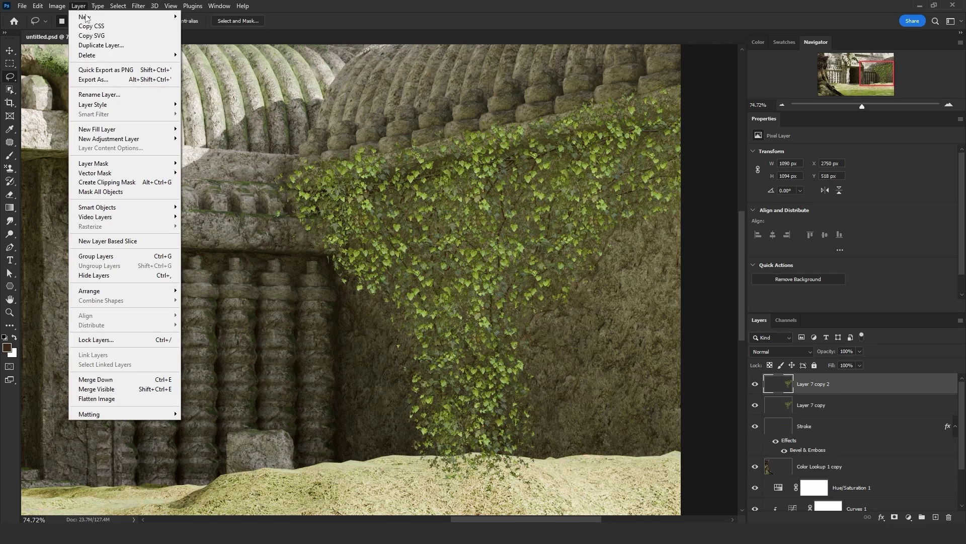
mouse_move(120, 164)
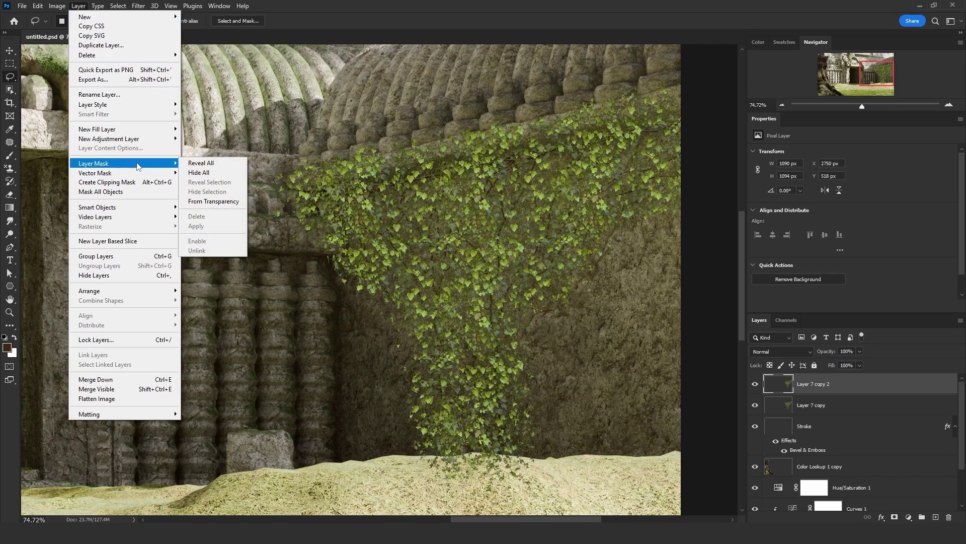
click(211, 206)
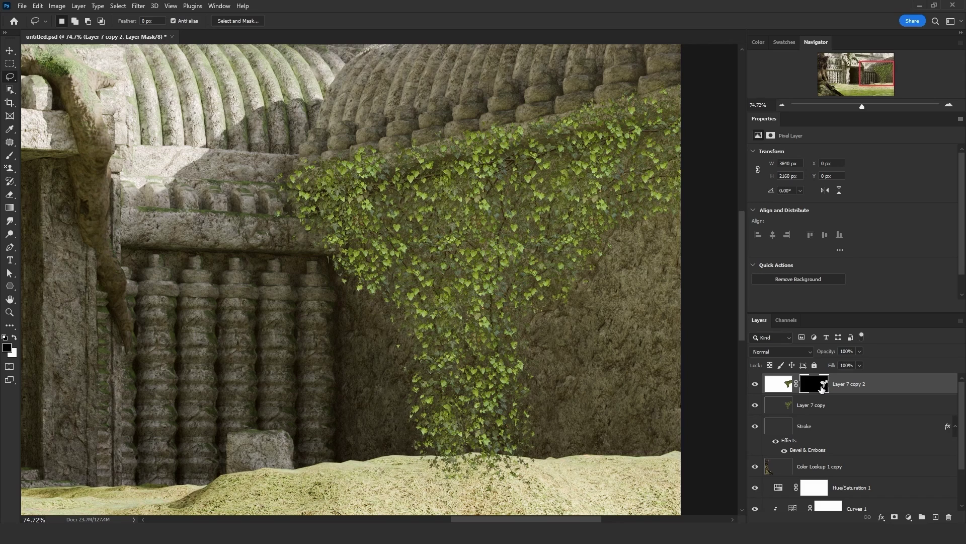
drag(822, 388, 821, 405)
key(Delete)
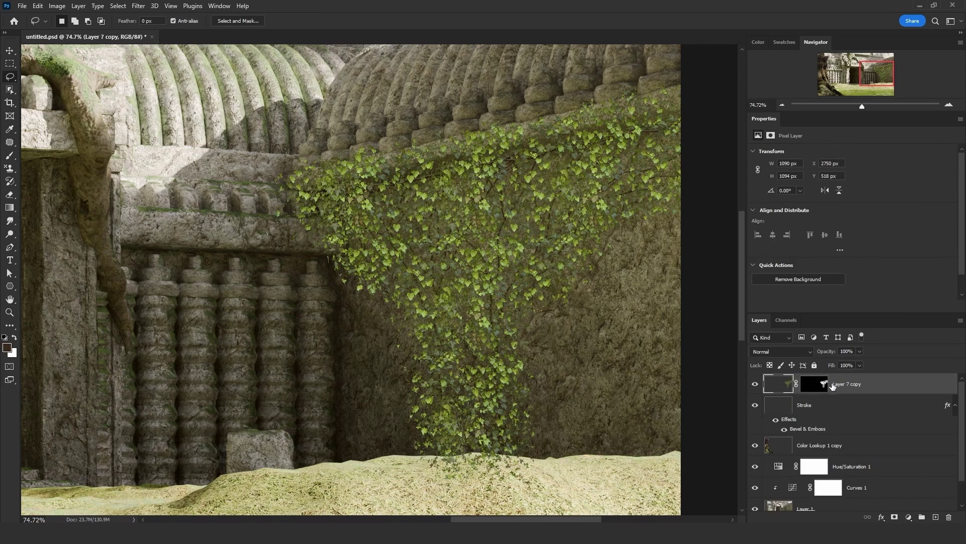
Prepare a 10% strength Blur tool with an enlarged brush on Layer 7 copy's mask
click(818, 390)
key(g)
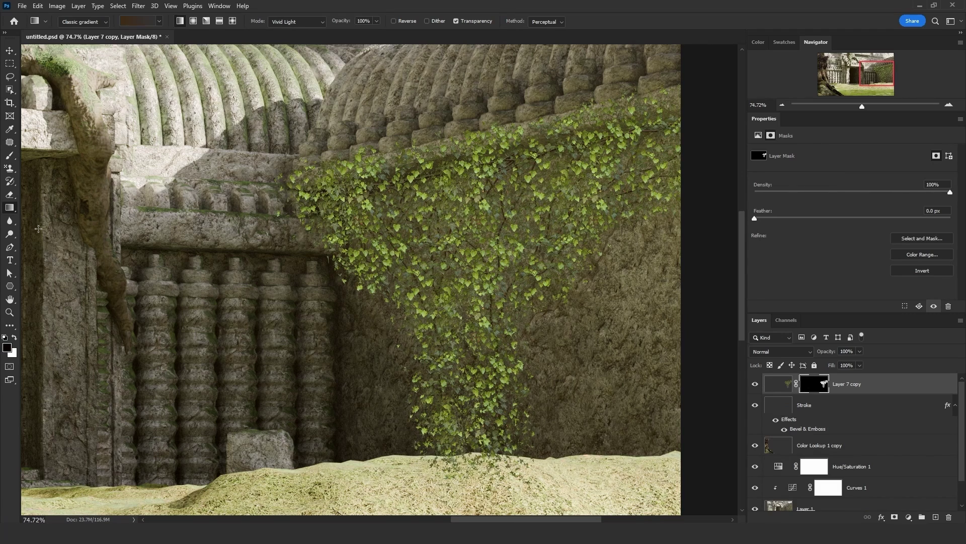
click(12, 222)
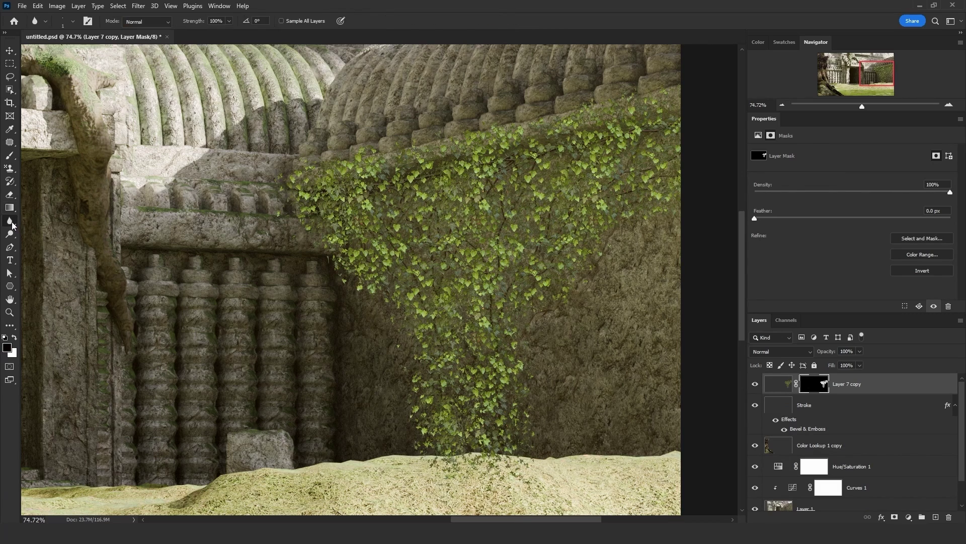
double_click(216, 20)
text(10)
drag(348, 367, 397, 415)
key(bracketright)
key(bracketright)
key(bracketright)
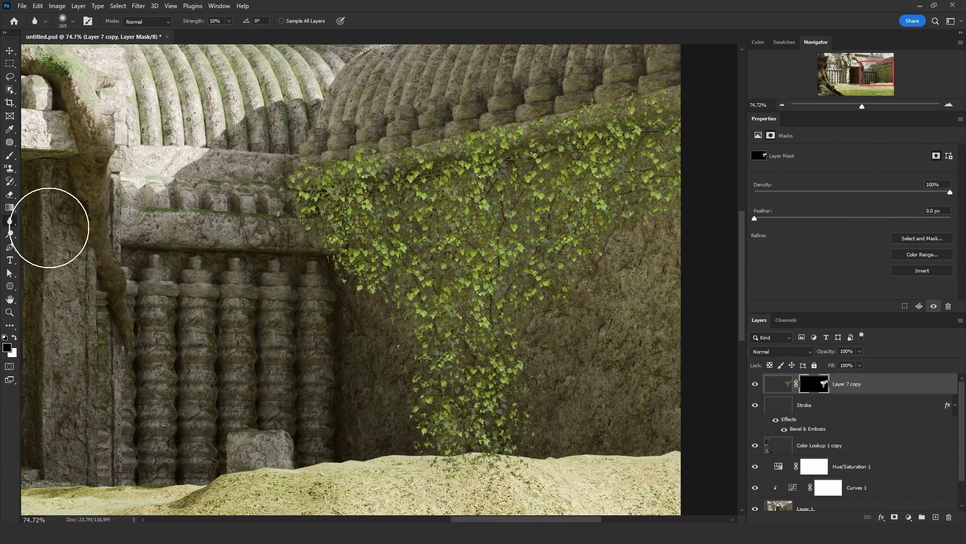
Drag a black-to-white linear gradient upward from the ivy's bottom edge to fade it out
click(10, 207)
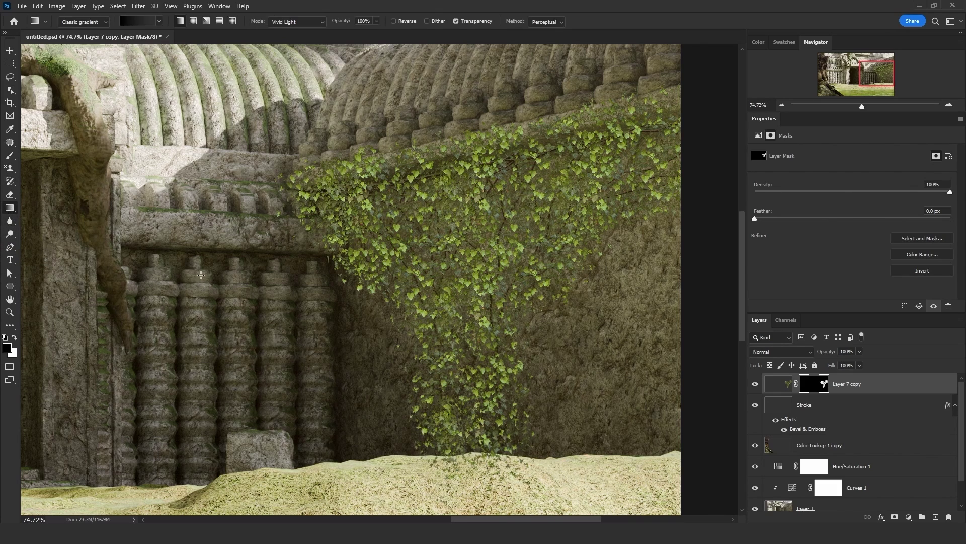
click(158, 21)
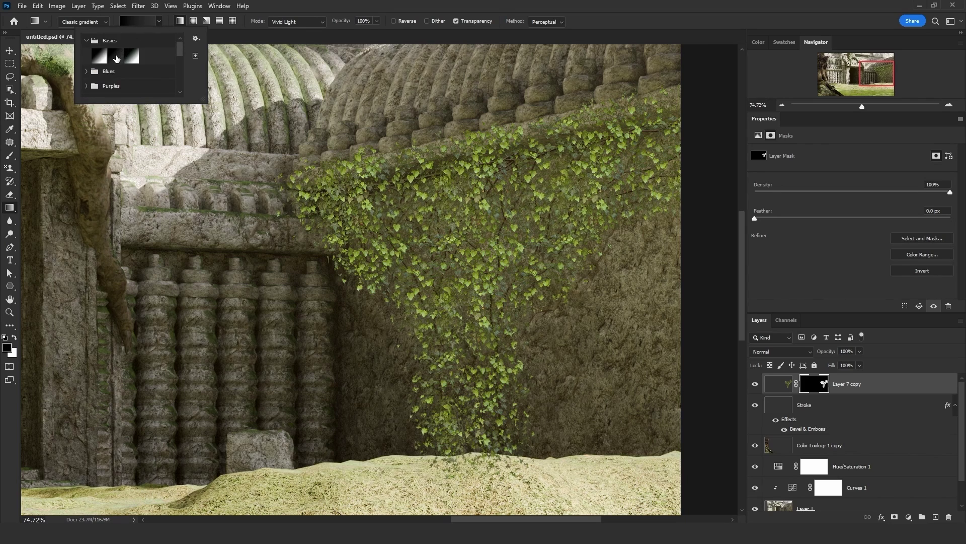
click(179, 22)
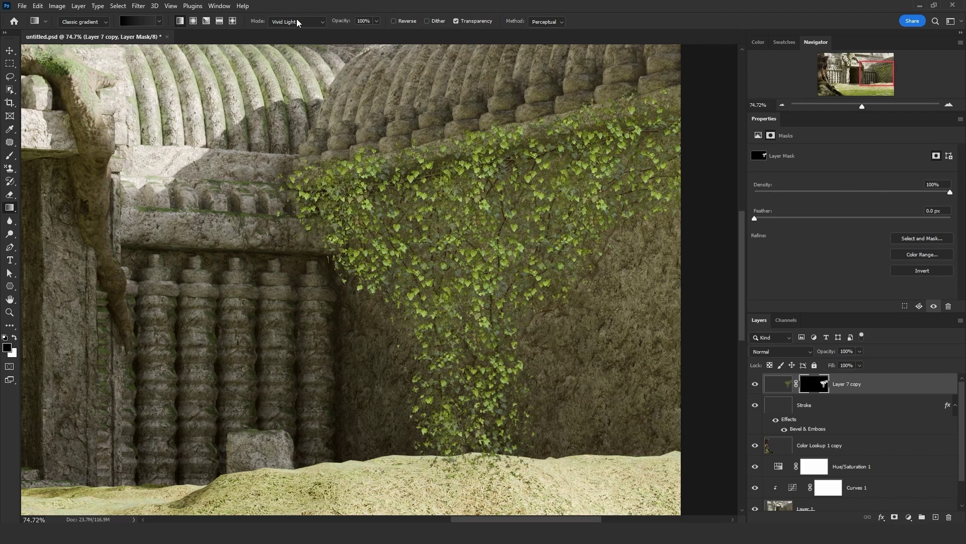
click(15, 337)
click(15, 337)
drag(467, 464, 467, 346)
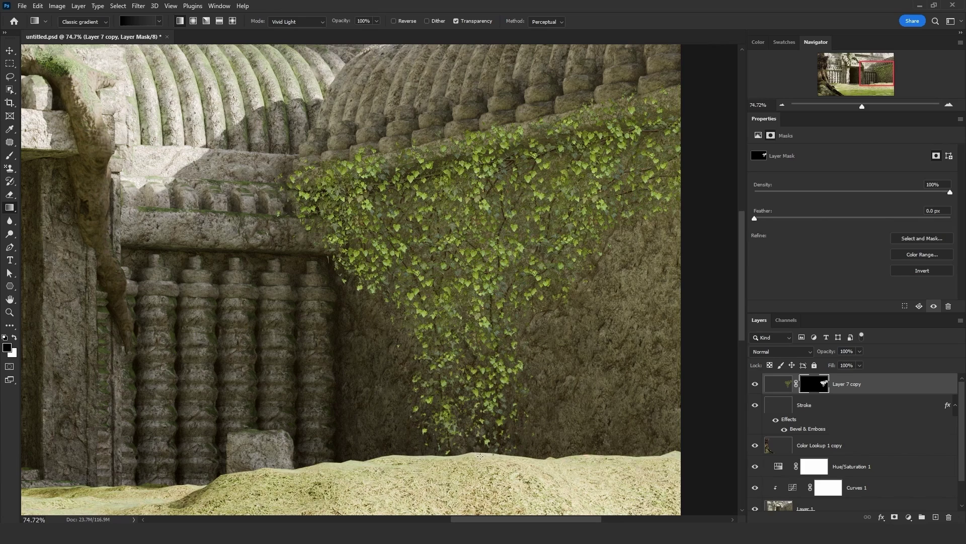
scroll(480, 455, down, 2)
scroll(505, 428, down, 1)
scroll(498, 410, up, 1)
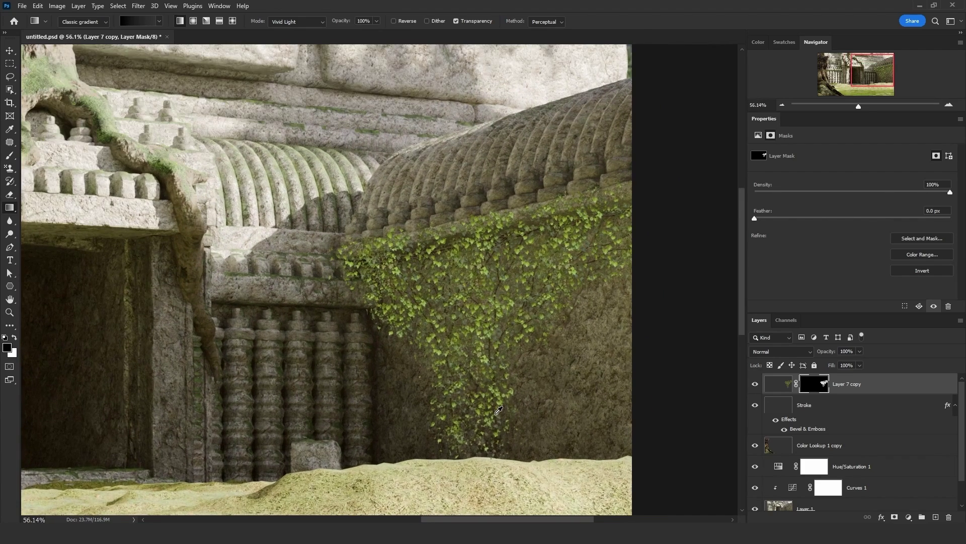
Apply the layer mask permanently on Layer 7 copy
right_click(818, 385)
click(846, 413)
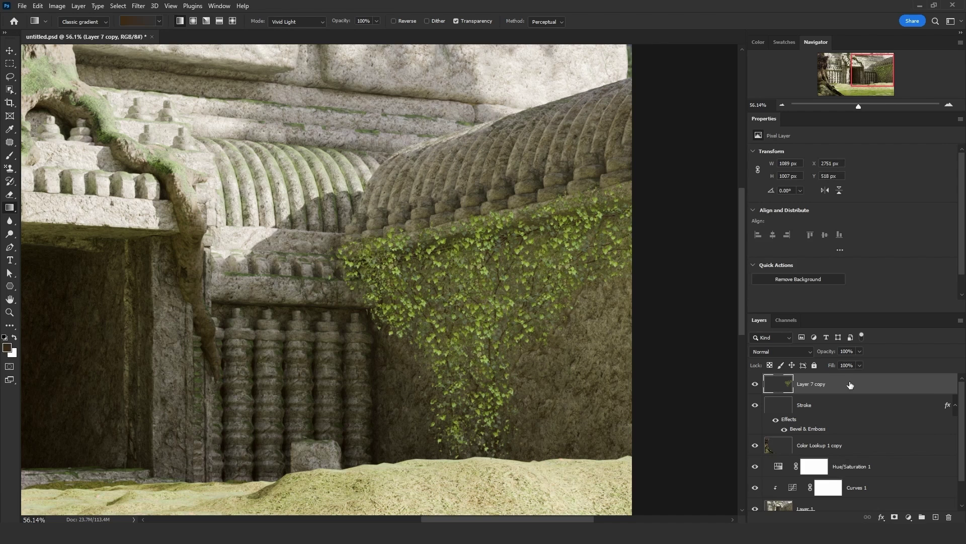
double_click(850, 385)
Give the ivy a dark Soft Light drop shadow: 77% opacity, 67° angle, 6 px size
drag(239, 147, 835, 125)
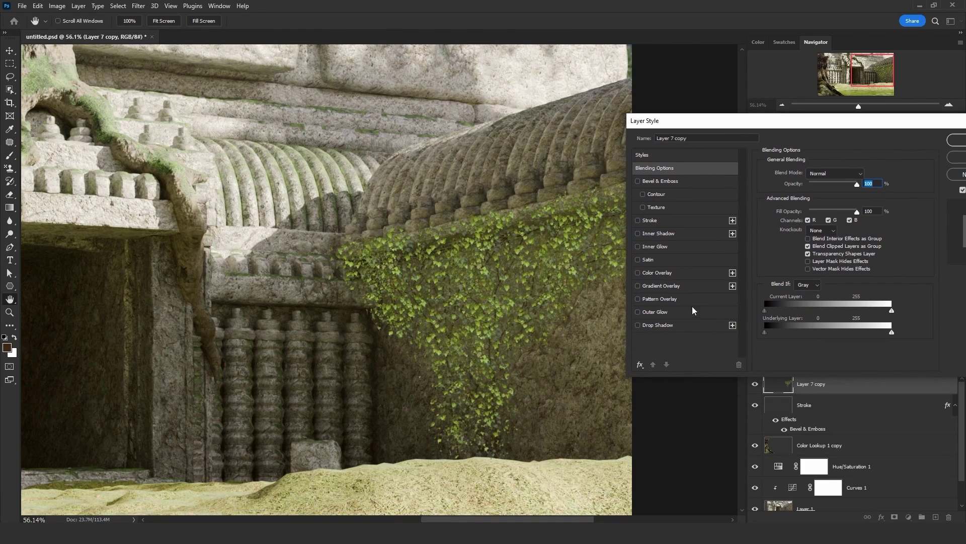
click(651, 326)
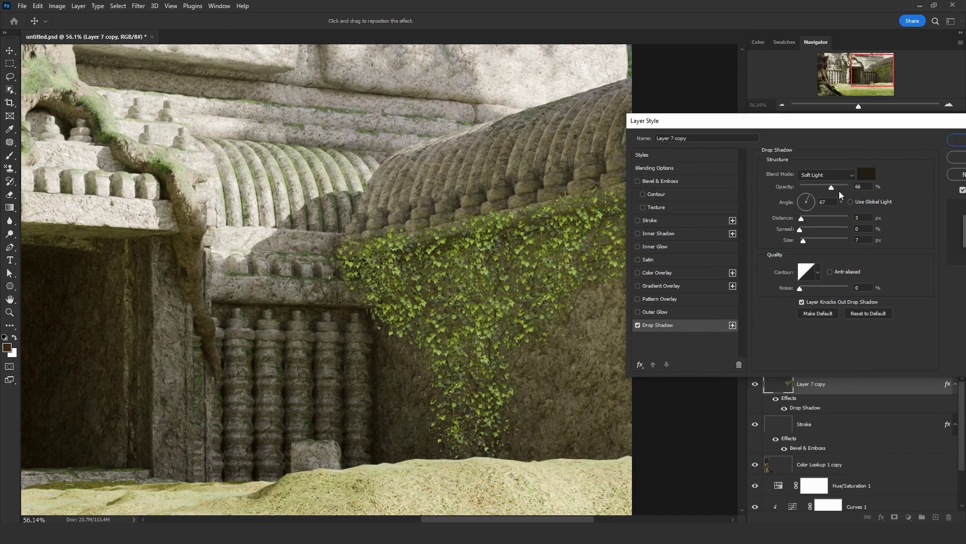
click(865, 173)
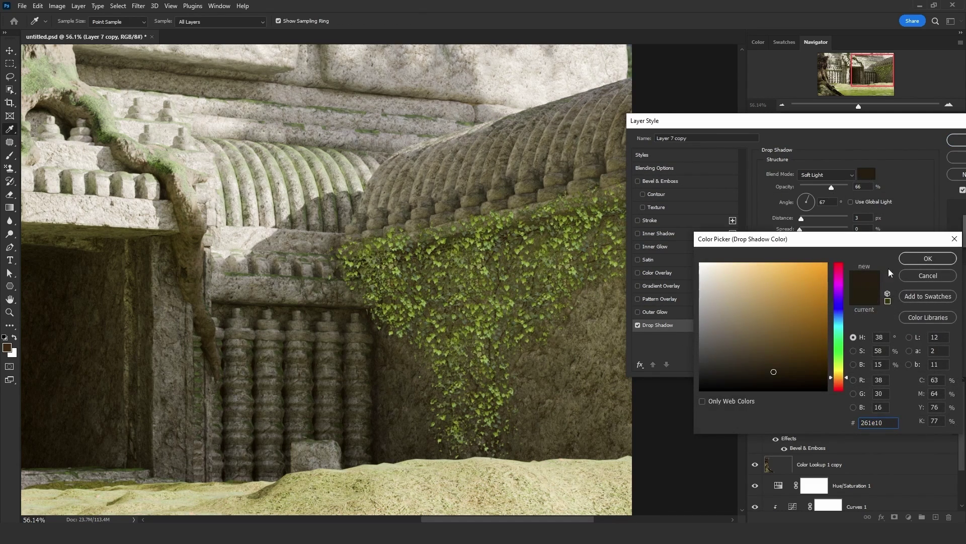
click(927, 259)
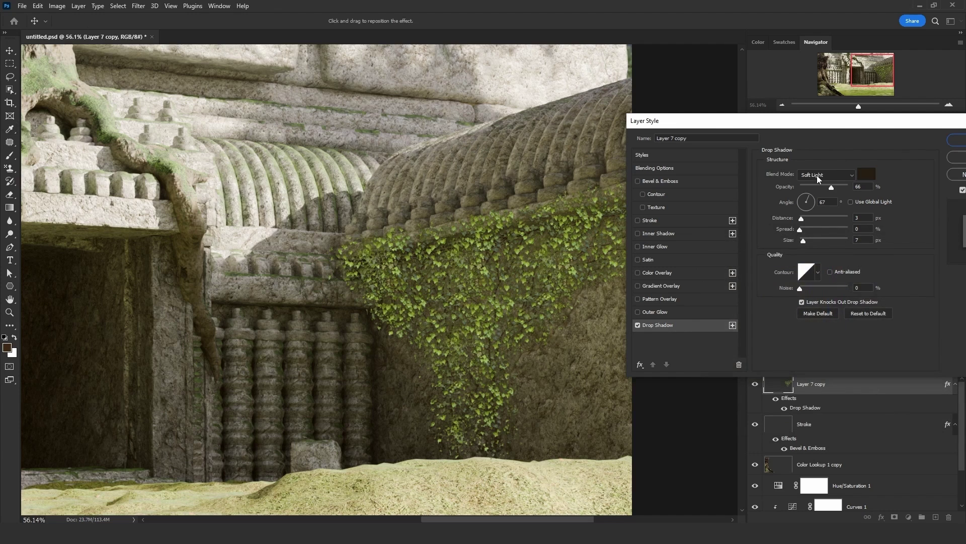
mouse_move(832, 189)
mouse_down()
mouse_move(802, 189)
mouse_move(860, 189)
mouse_move(837, 190)
mouse_up()
drag(805, 243, 804, 221)
drag(803, 220, 803, 220)
drag(797, 127, 117, 194)
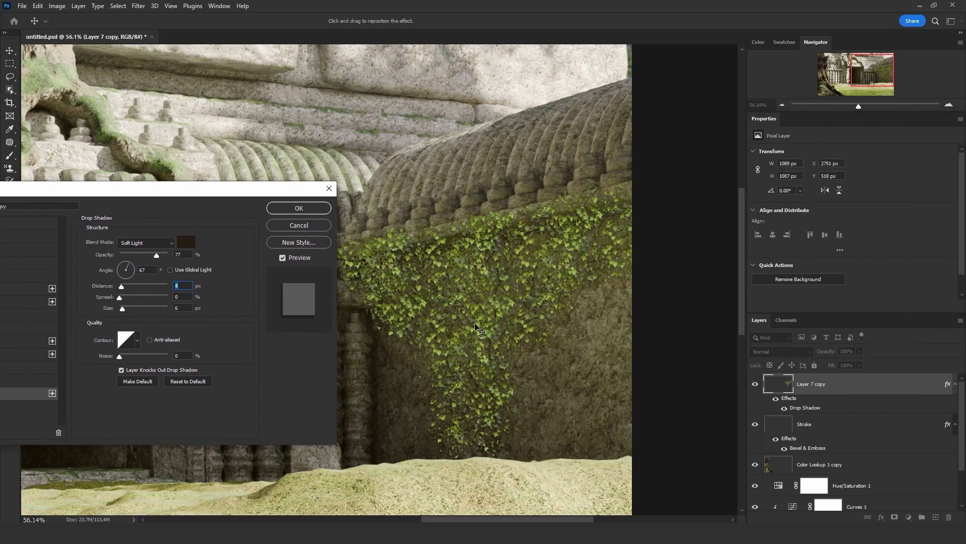
click(299, 209)
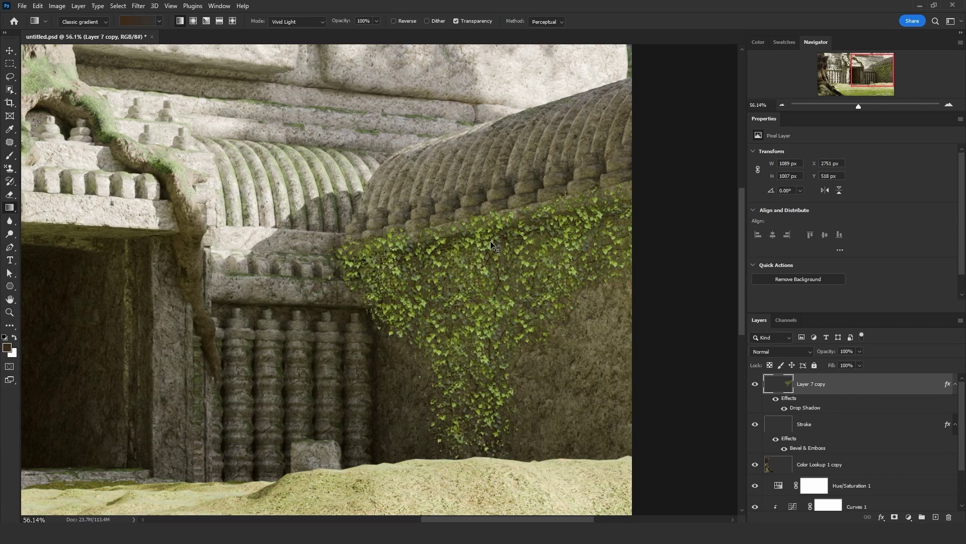
Shorten the ivy's height and shift it down-right with Free Transform
key(ctrl+t)
drag(480, 174, 504, 233)
key(Return)
Add clipped Hue/Saturation layers (Saturation -22, Lightness -38), gradienting the darkening off the upper right
key(g)
scroll(585, 321, down, 2)
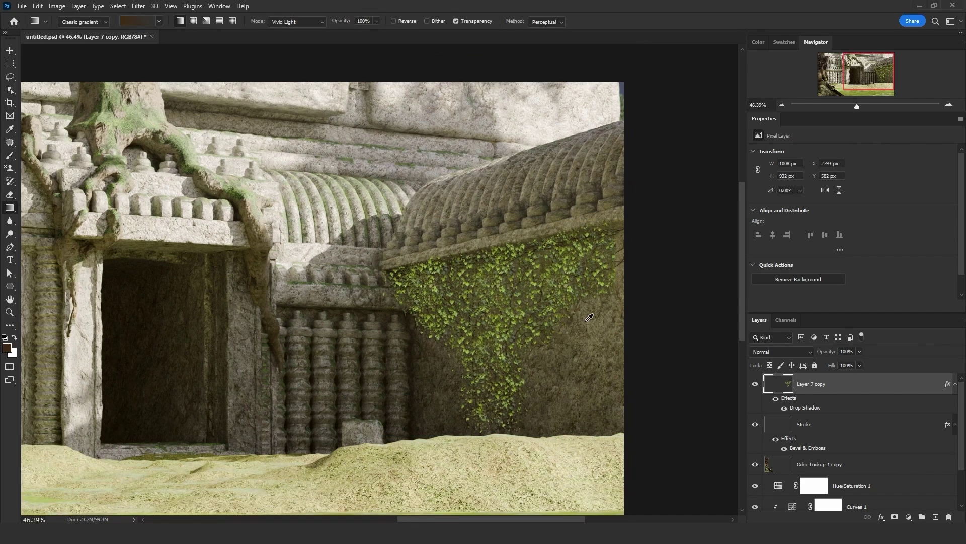
scroll(586, 319, down, 1)
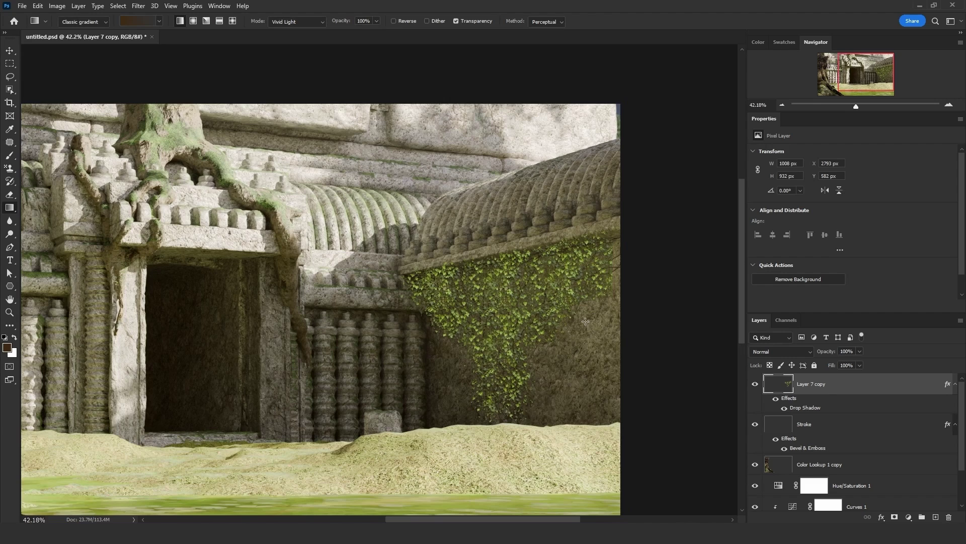
click(909, 517)
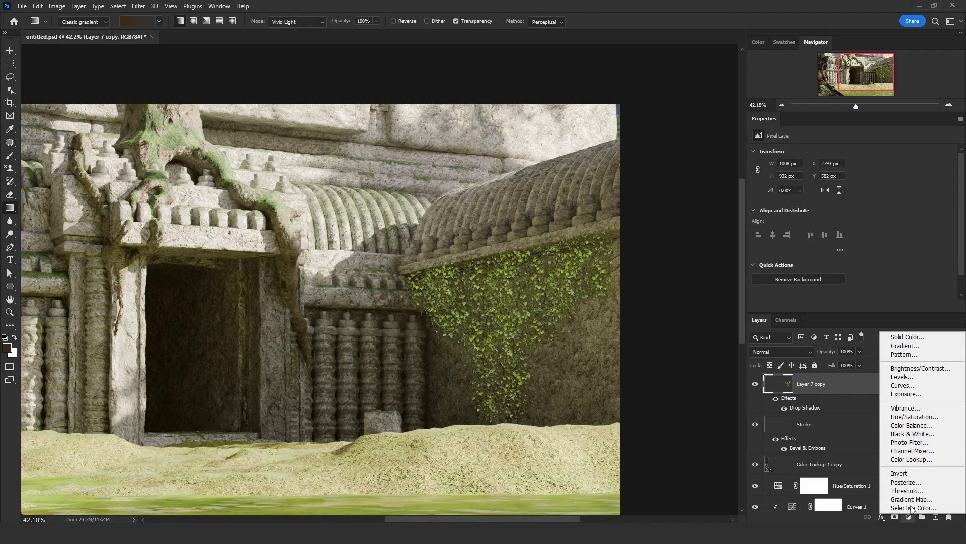
click(900, 417)
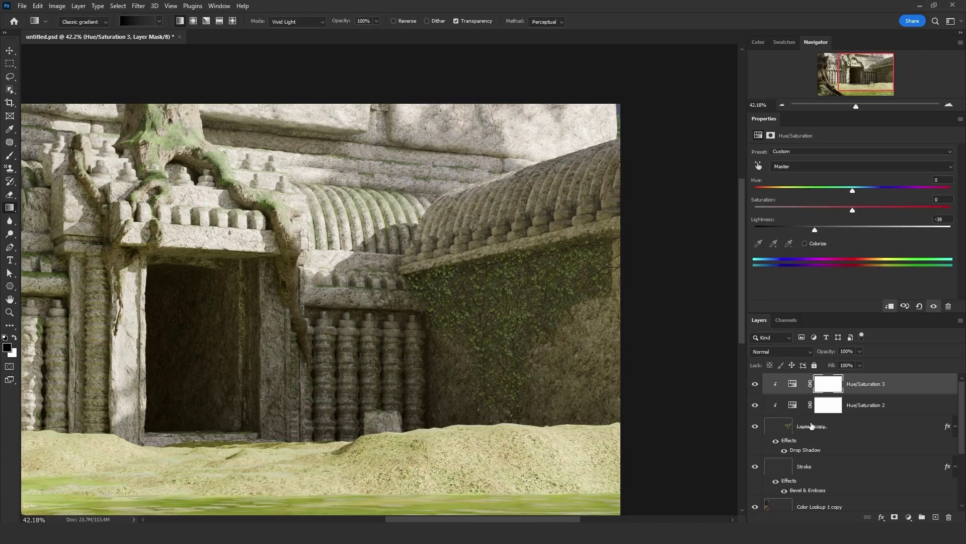
click(812, 426)
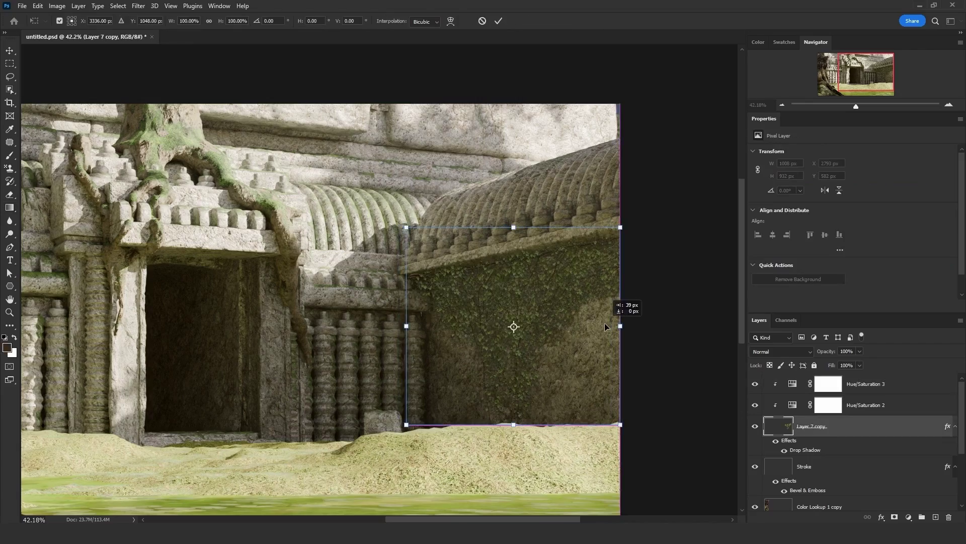
click(866, 384)
drag(586, 297, 272, 142)
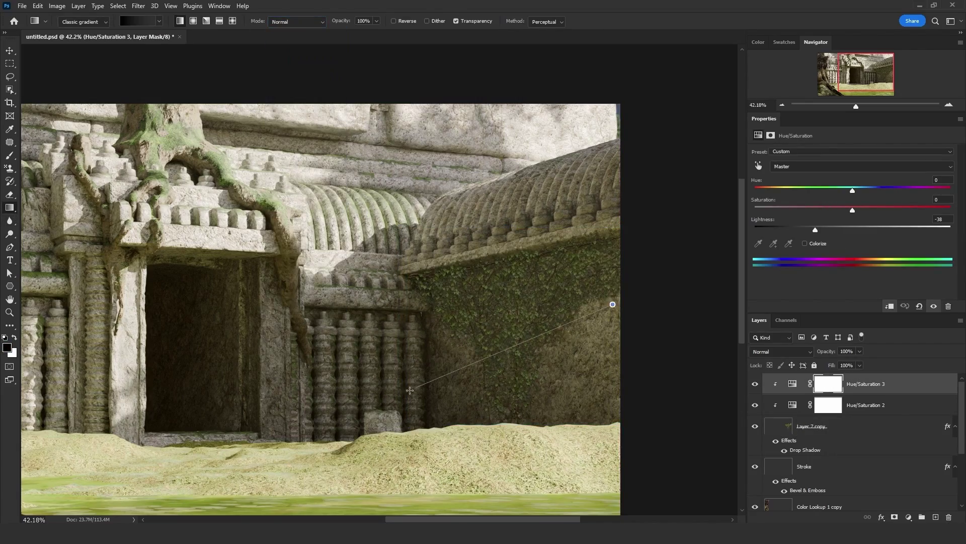